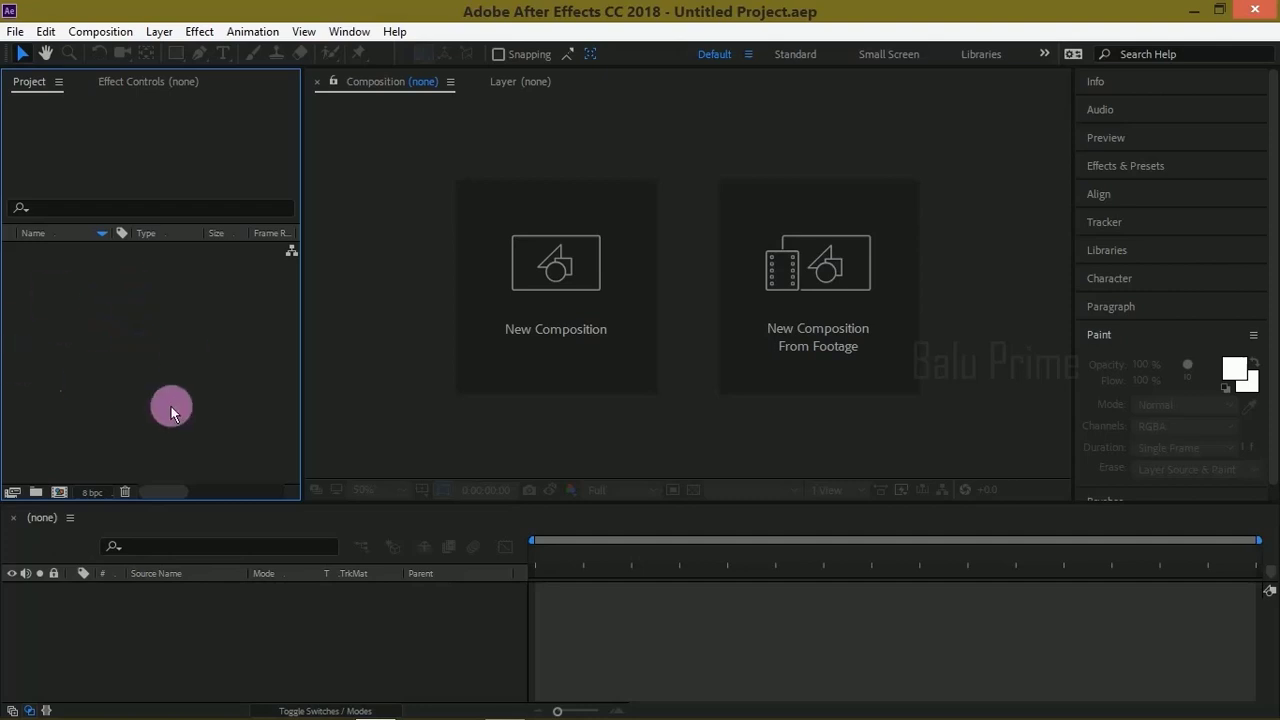
Step: Import footage.mov from the scribble animation folder into the Project panel
right_click(96, 306)
mouse_move(200, 400)
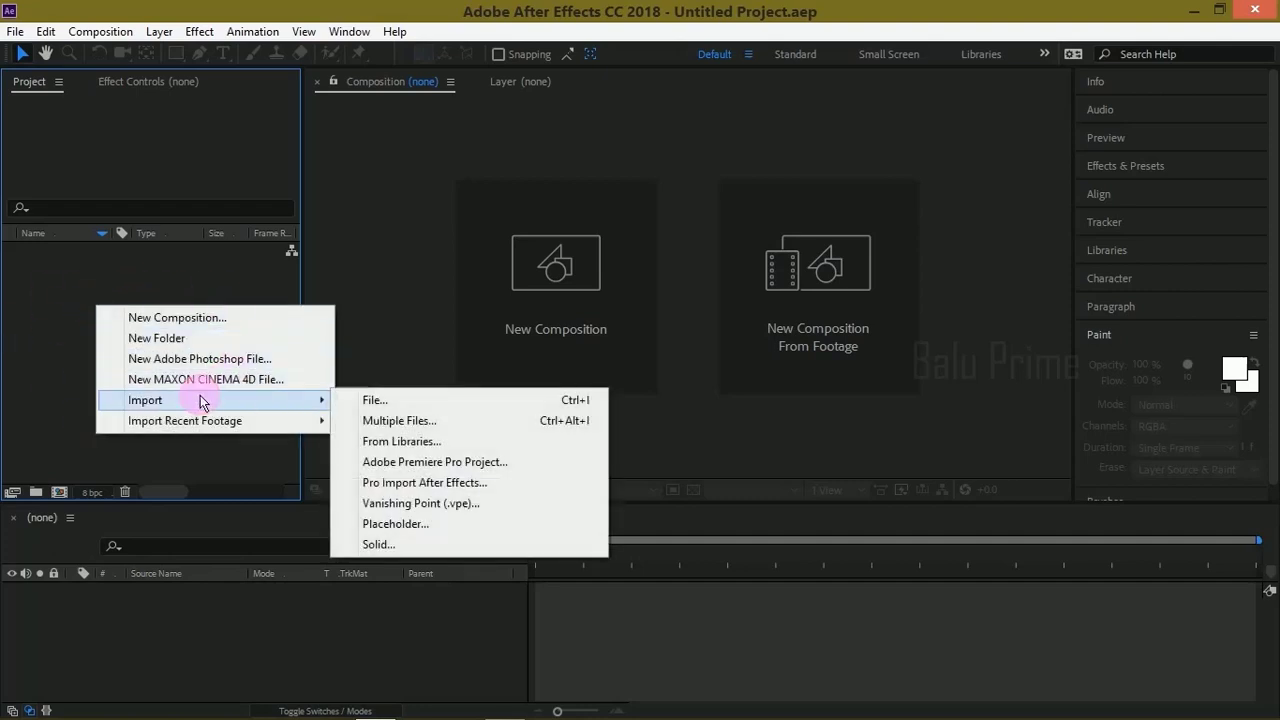
left_click(43, 391)
mouse_move(662, 712)
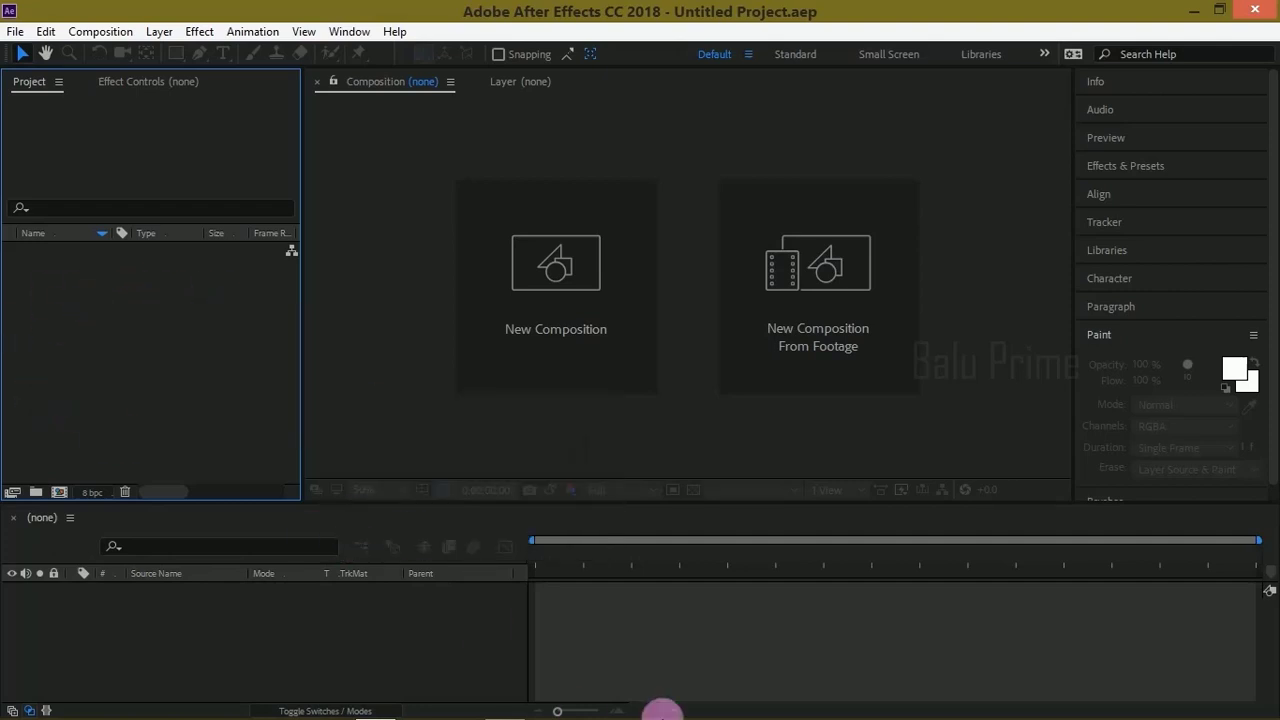
left_click(505, 708)
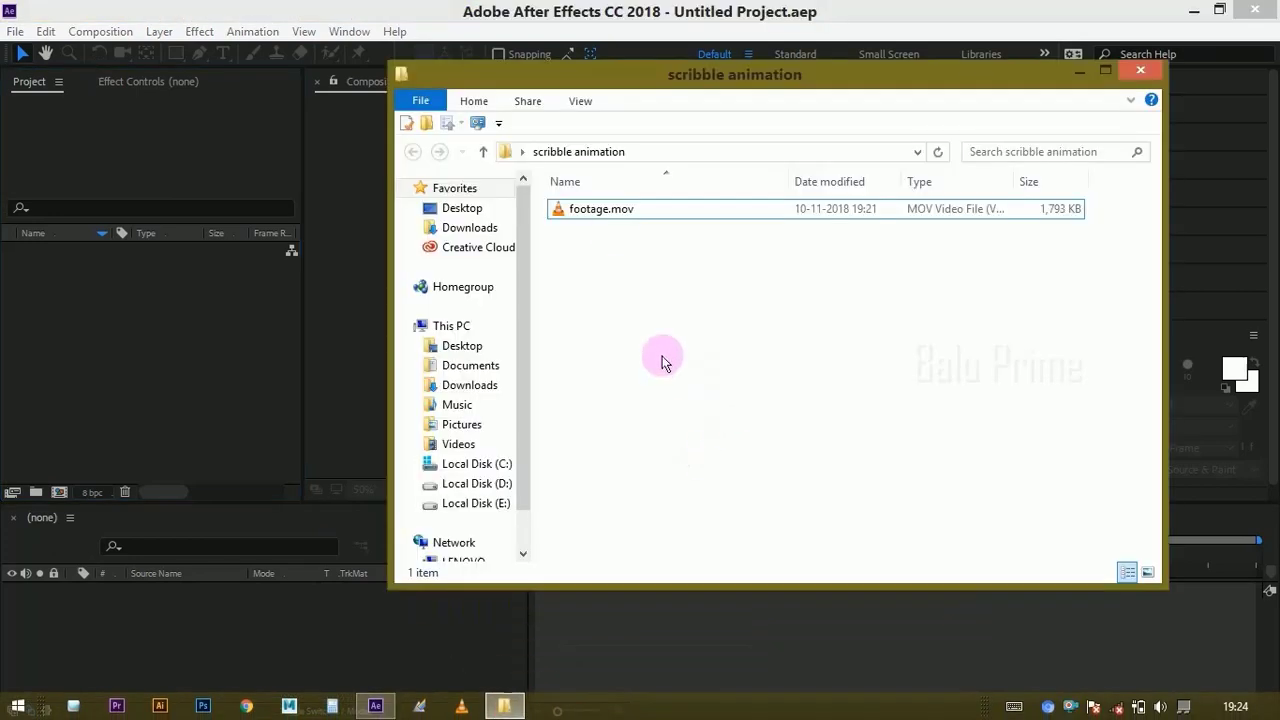
left_click(593, 208)
left_click_drag(593, 208, 172, 350)
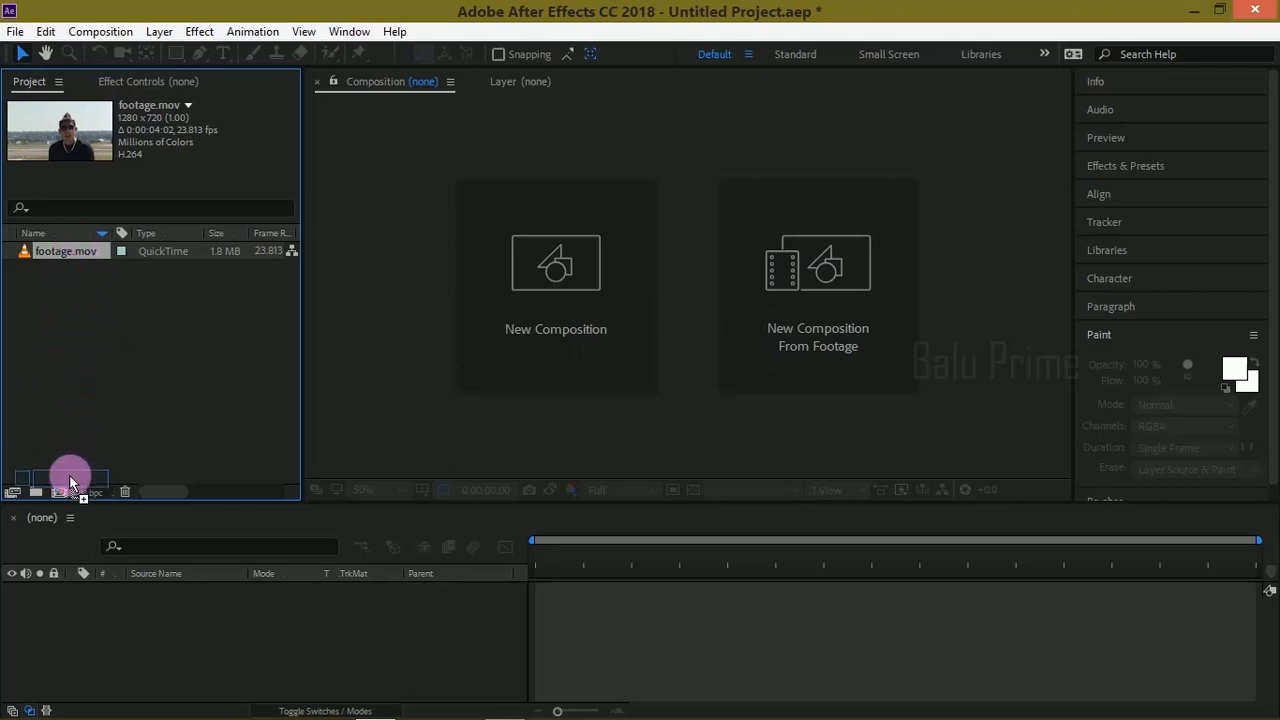
Step: Build a 'footage' composition from footage.mov and preview the clip
left_click_drag(51, 485, 56, 490)
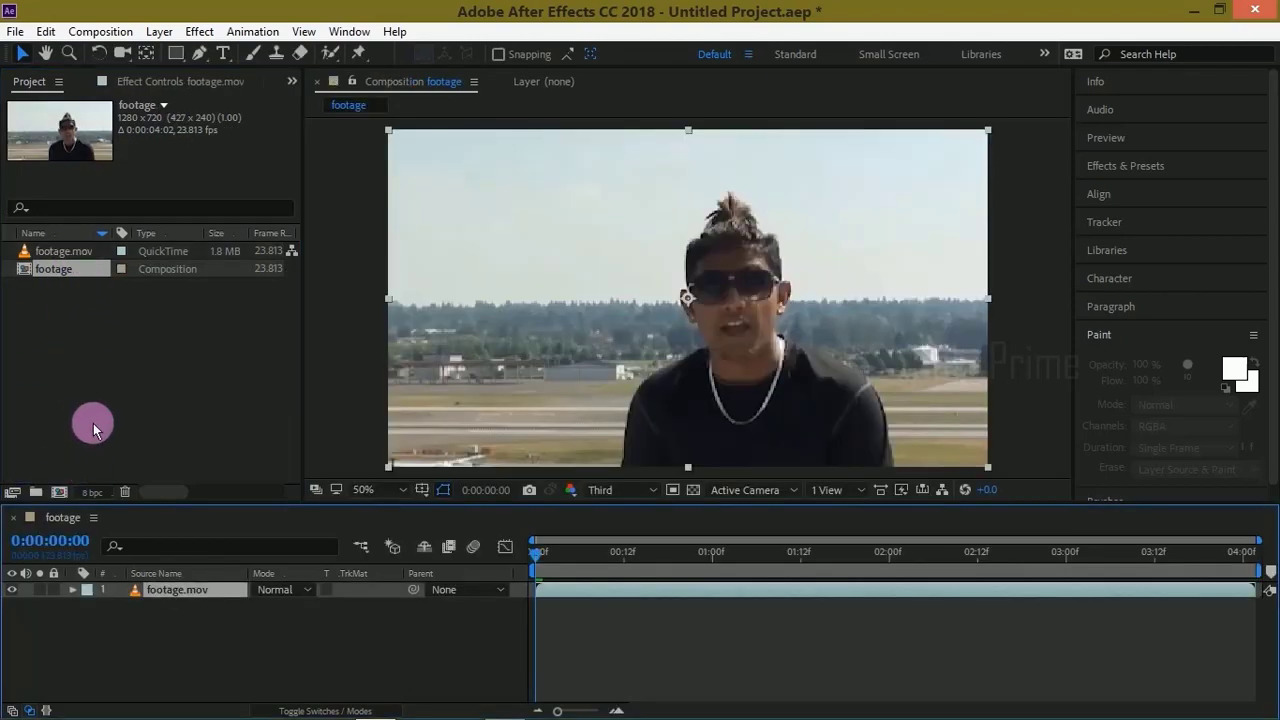
key("space")
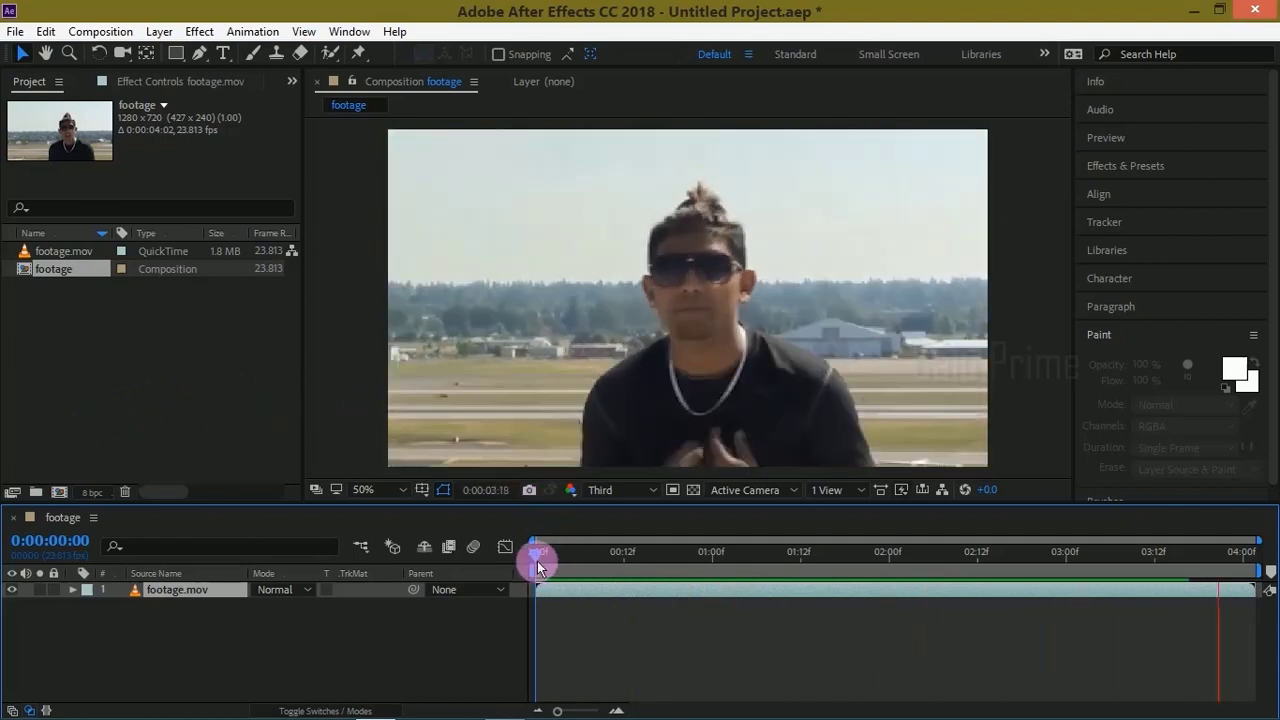
left_click(535, 556)
Step: Select the footage.mov layer, choose the Brush tool, and set the paint colour to white FFFFFF
left_click(195, 395)
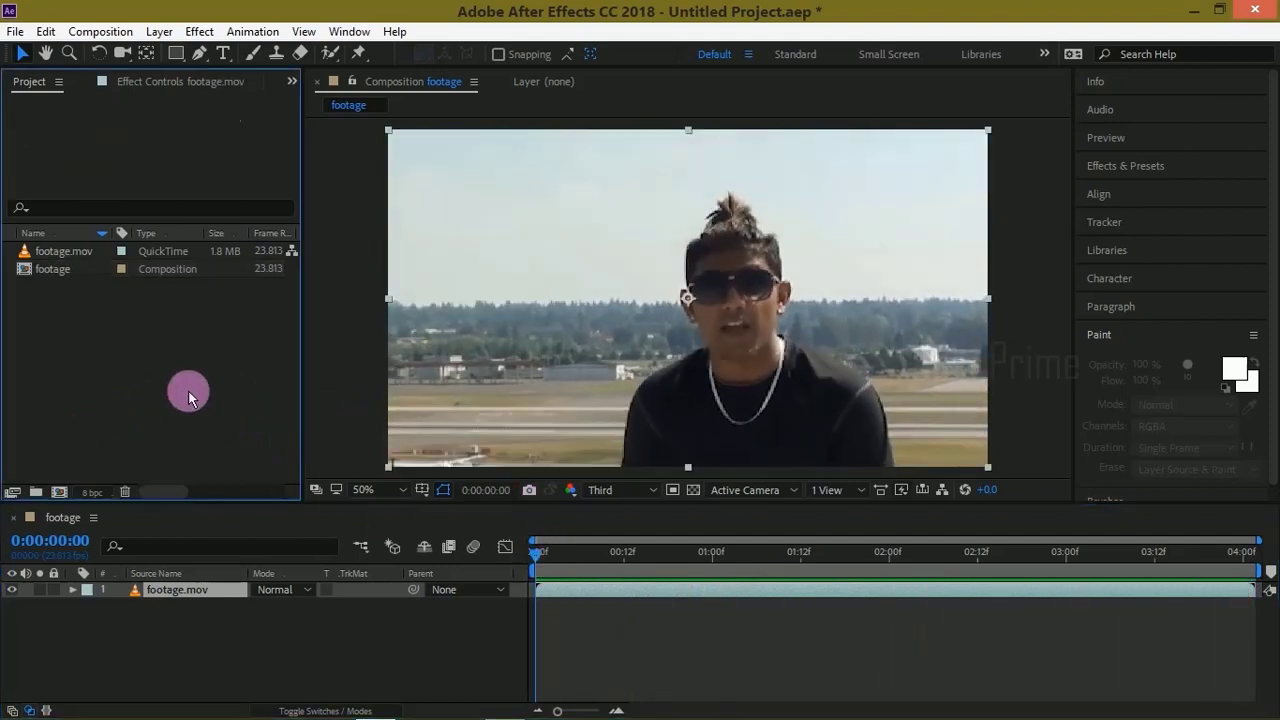
left_click(170, 592)
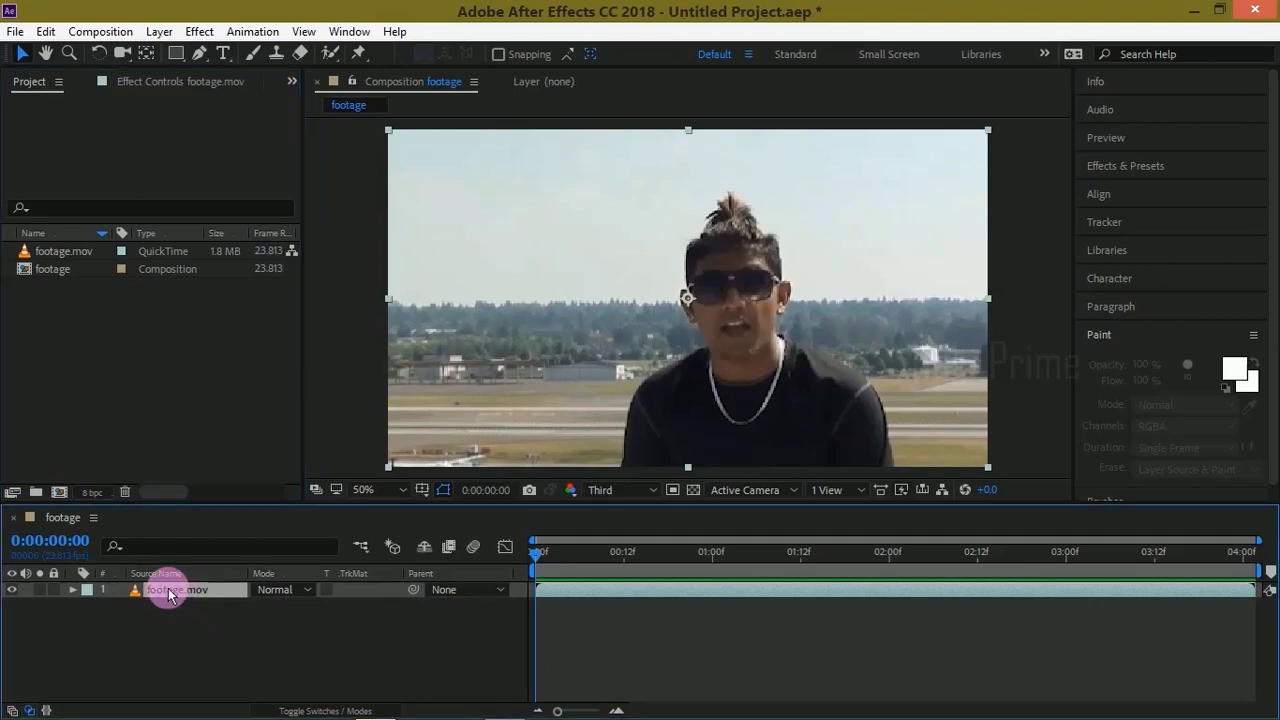
left_click(254, 56)
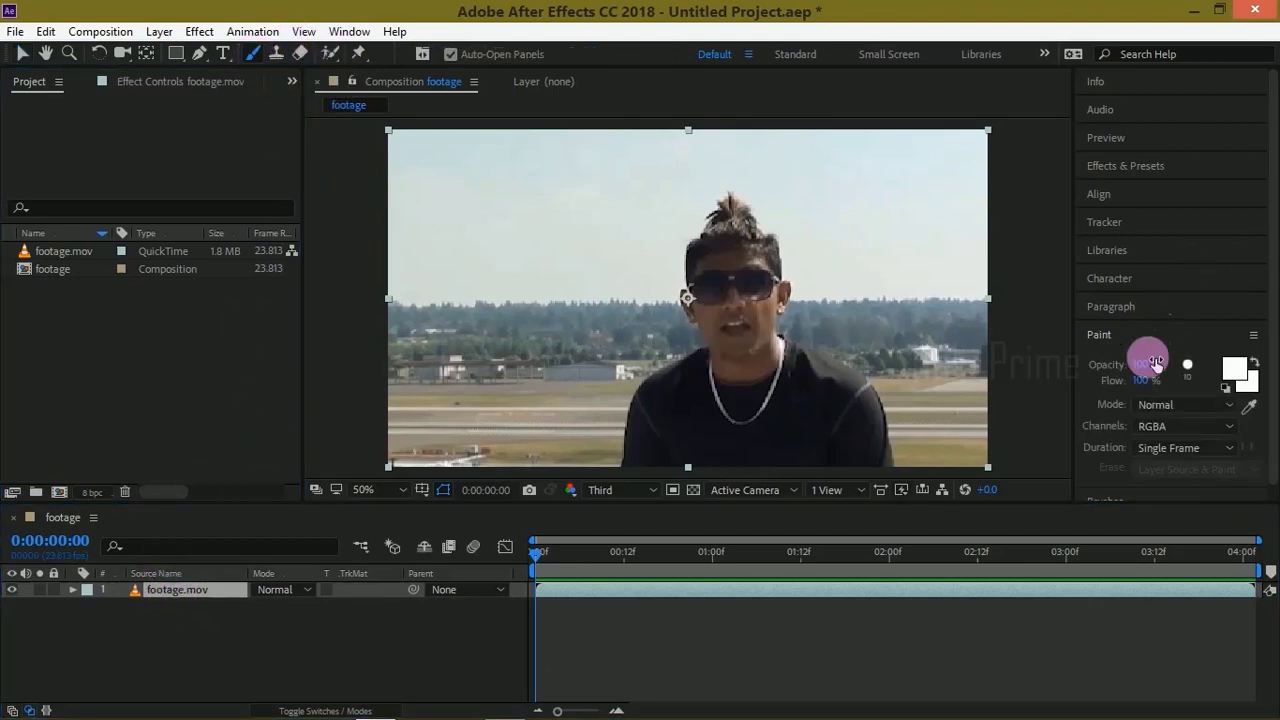
left_click(1222, 364)
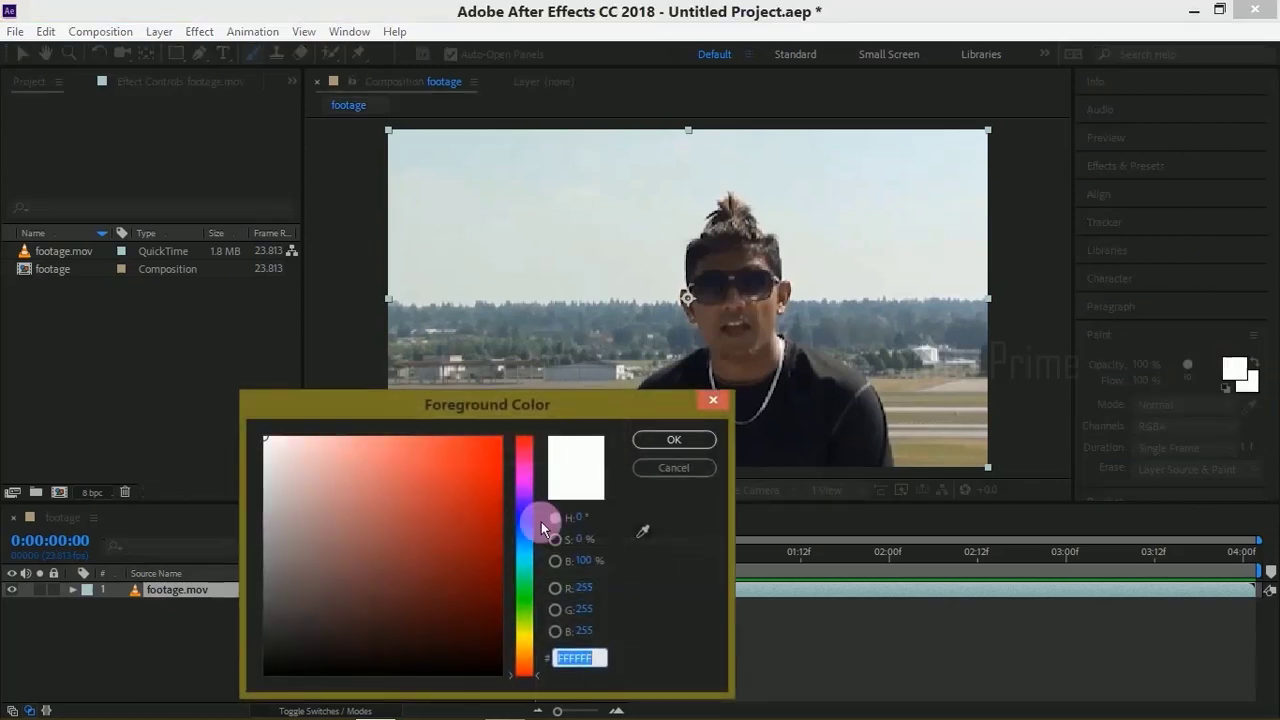
left_click(490, 482)
left_click_drag(465, 522, 120, 343)
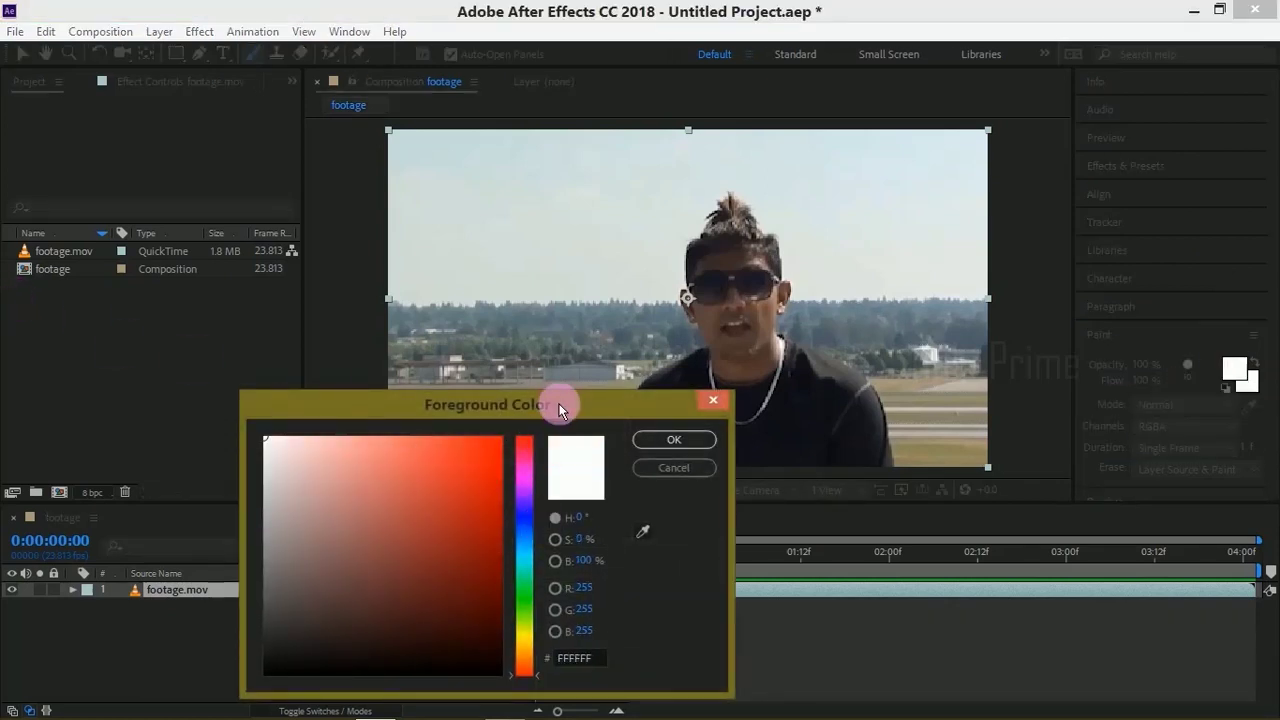
left_click(668, 442)
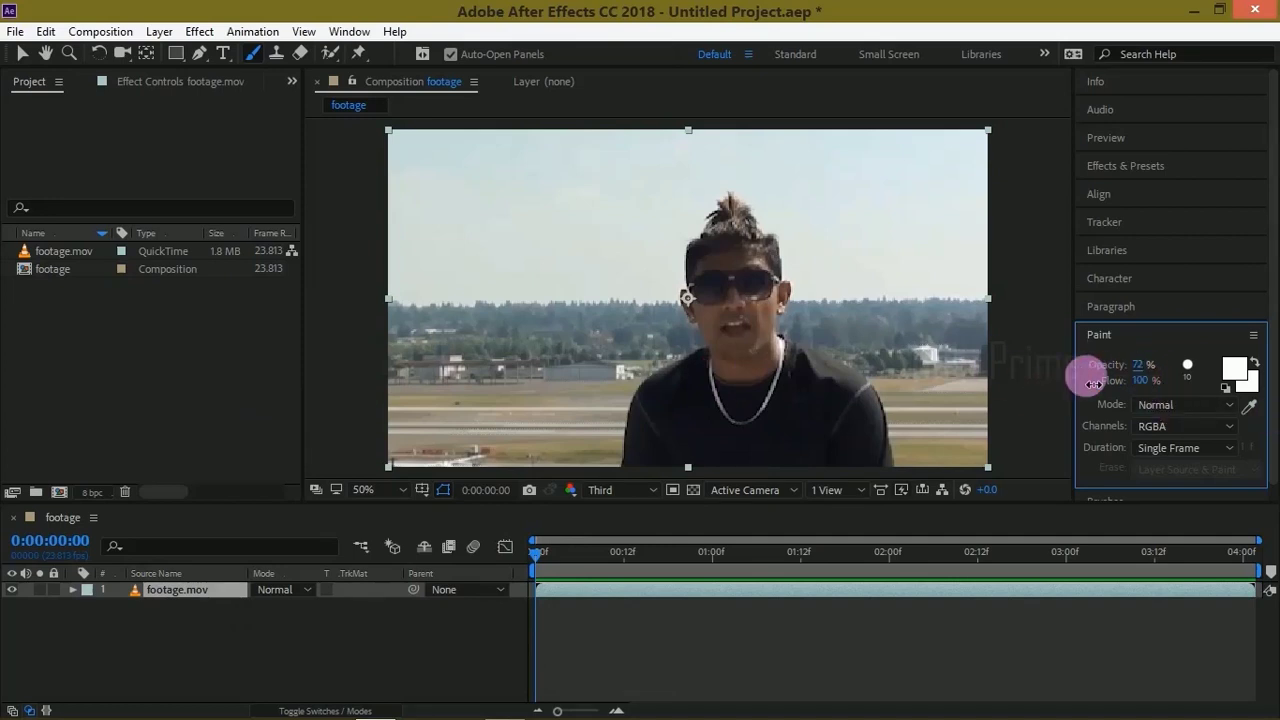
Step: Keep paint Mode Normal, Channels RGBA and Duration Single Frame
left_click(1167, 414)
left_click(1020, 196)
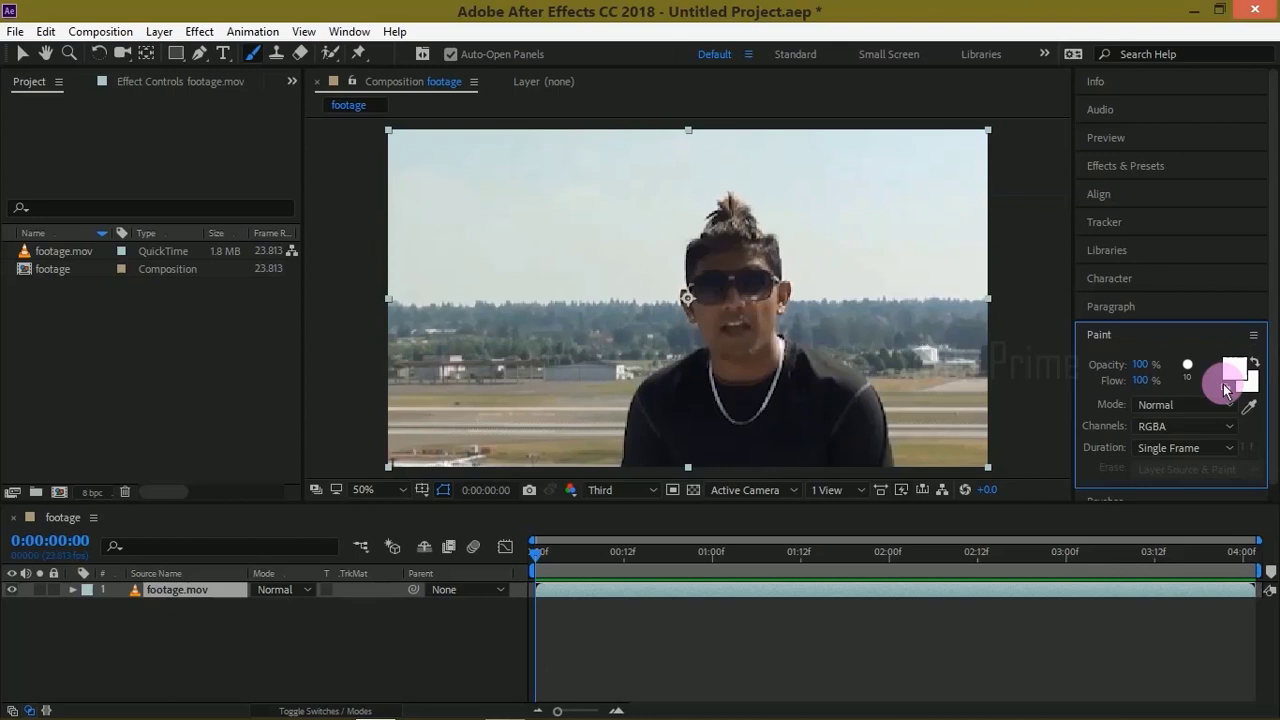
left_click(1167, 425)
left_click(1190, 446)
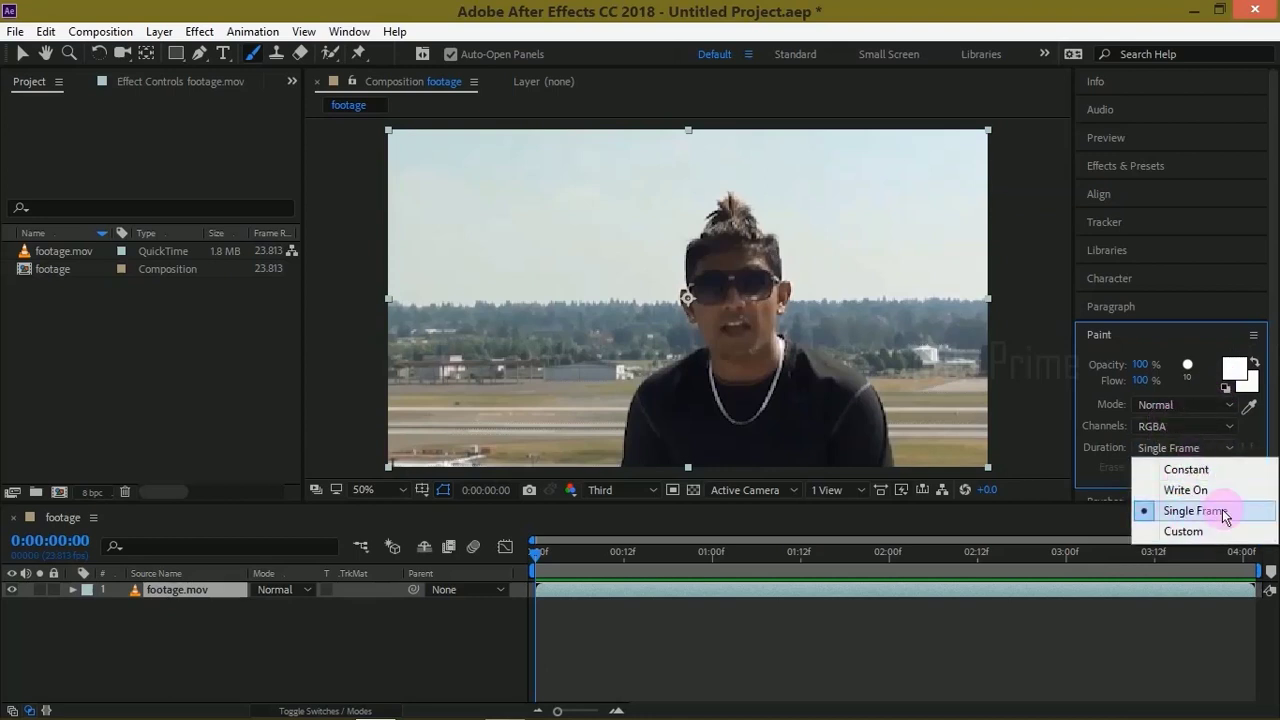
left_click(1166, 510)
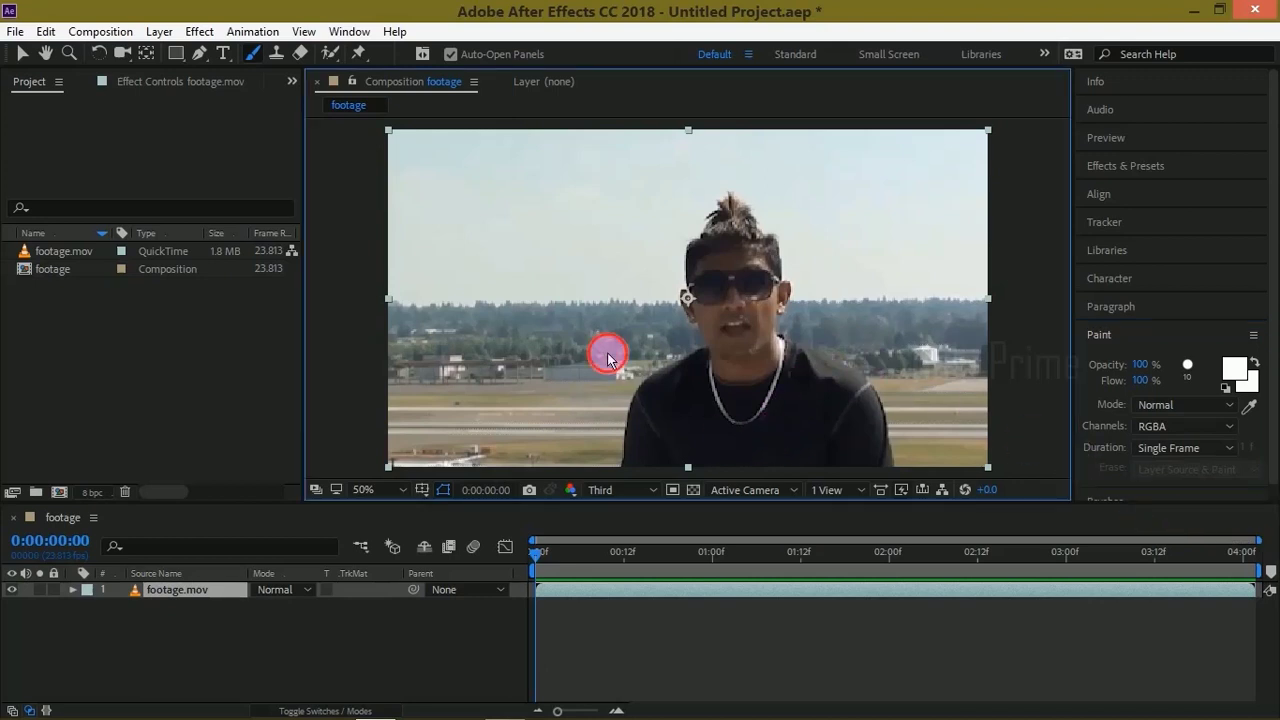
Step: Open the layer at 100% zoom and paint white strokes along the shirt neckline
double_click(606, 352)
scroll(590, 315, "up", 1)
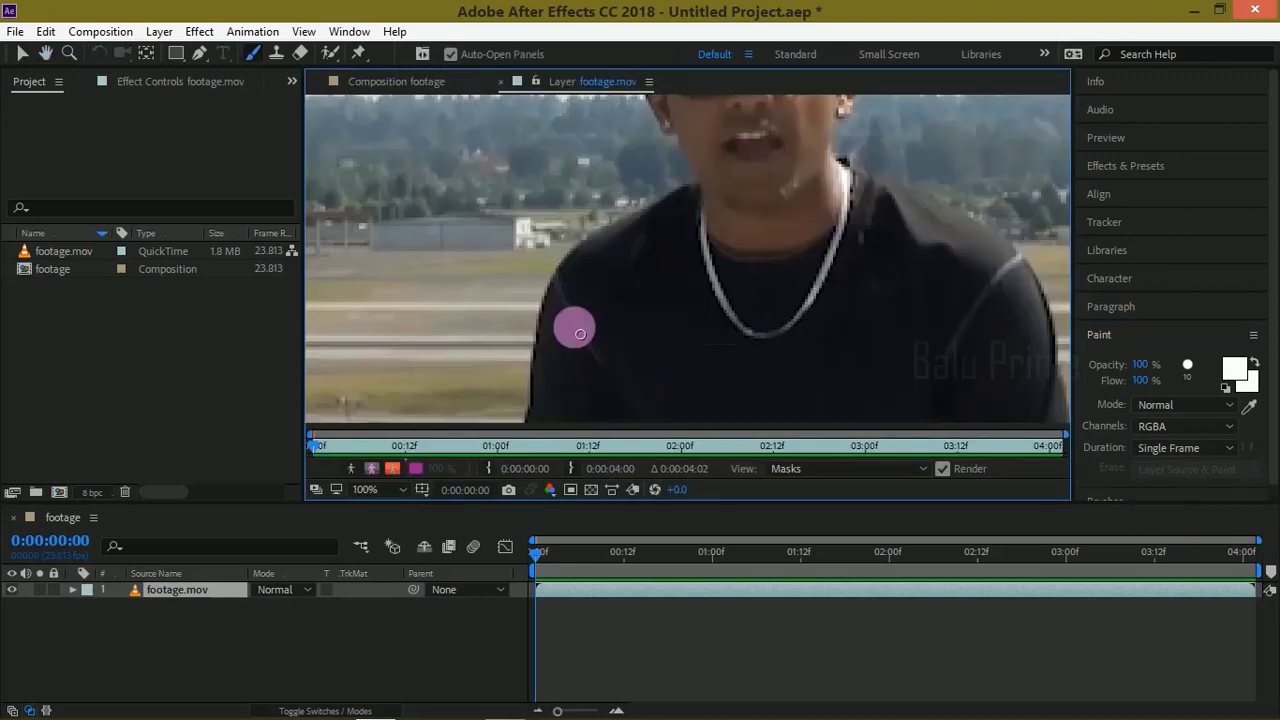
left_click_drag(606, 360, 655, 307)
key("space")
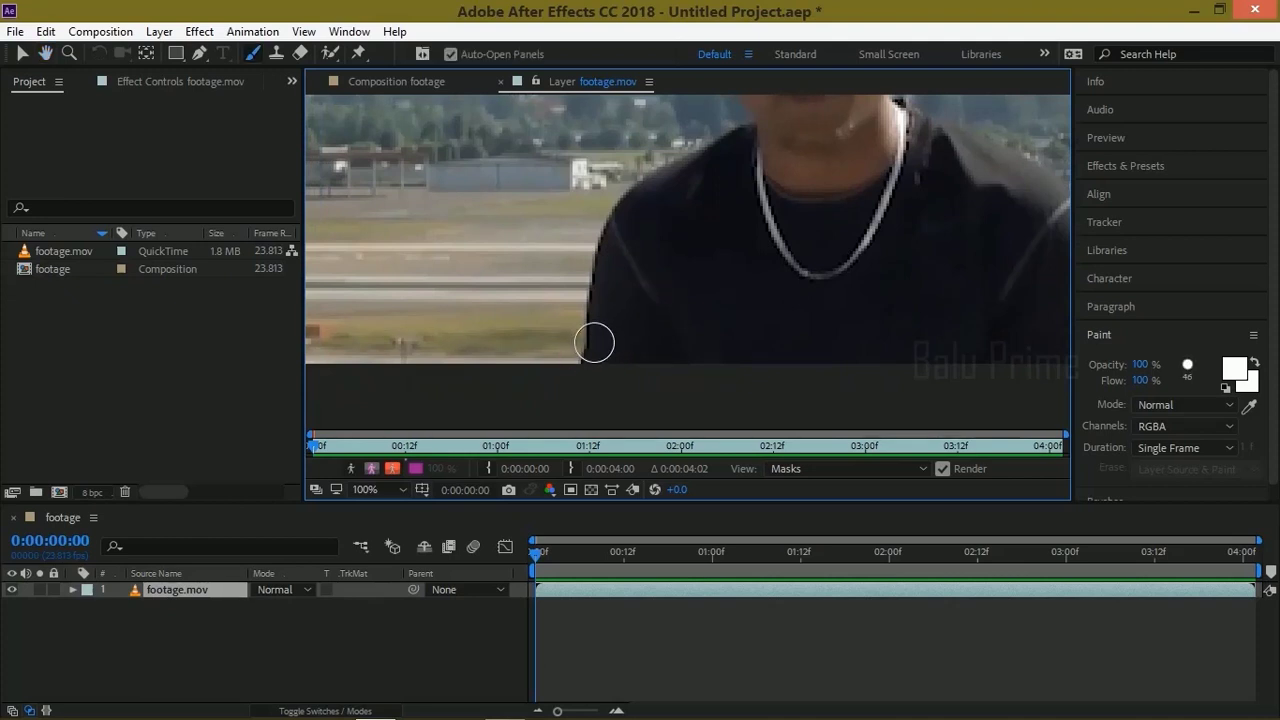
left_click_drag(593, 353, 539, 340)
left_click_drag(622, 348, 585, 383)
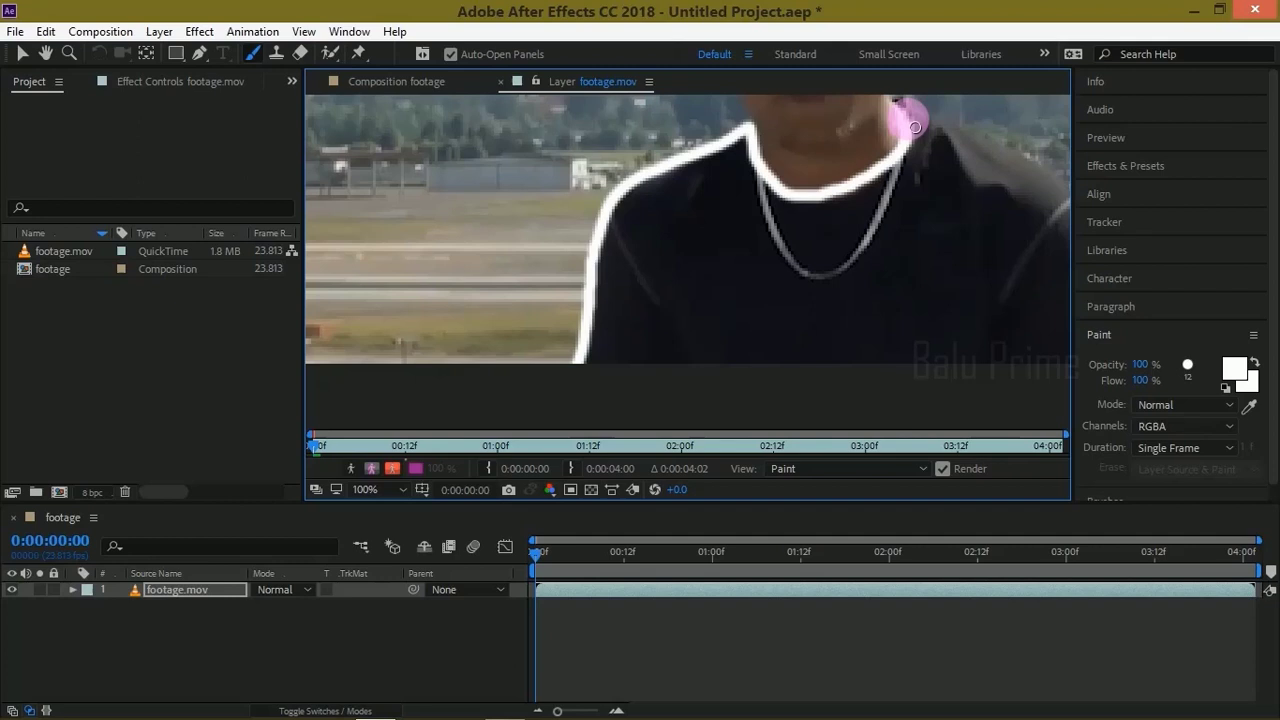
Step: Trace the shoulder down to the frame bottom and both inner arm edges in white
mouse_move(903, 110)
left_mouse_down()
mouse_move(694, 163)
mouse_move(784, 160)
mouse_move(721, 158)
left_mouse_up()
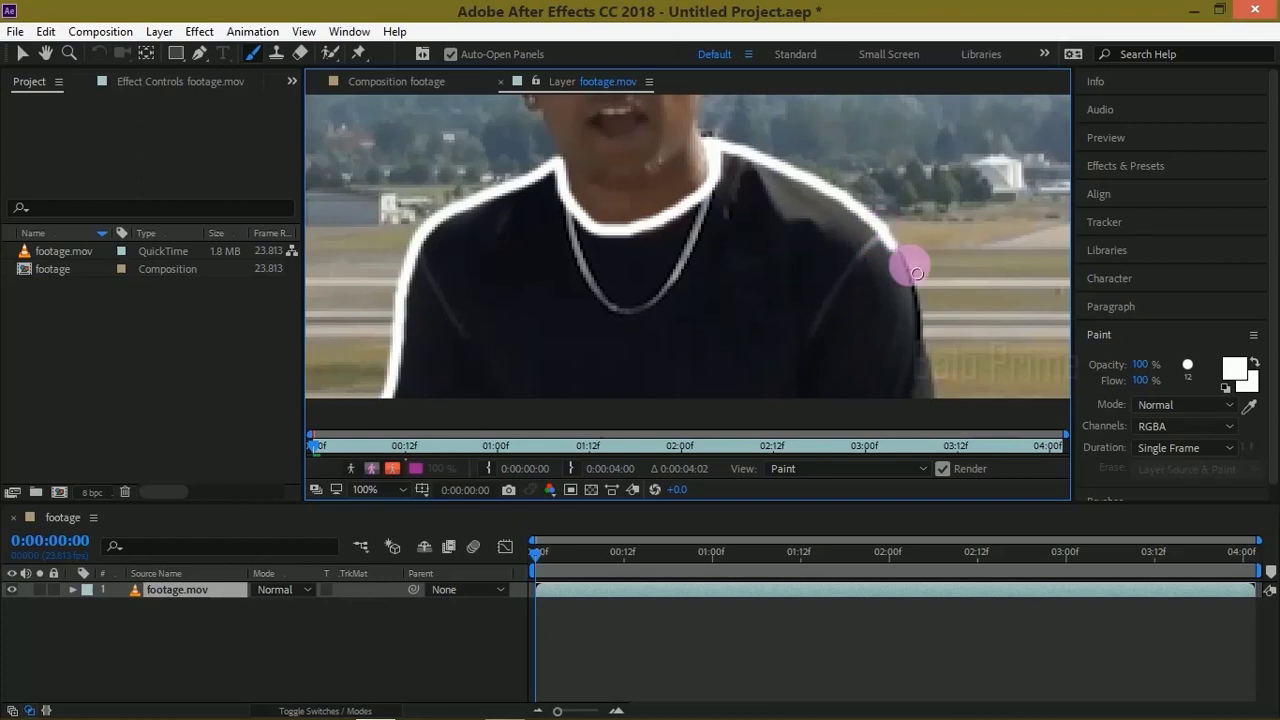
mouse_move(931, 319)
left_mouse_down()
mouse_move(886, 234)
mouse_move(914, 296)
left_mouse_up()
left_click_drag(942, 373, 949, 397)
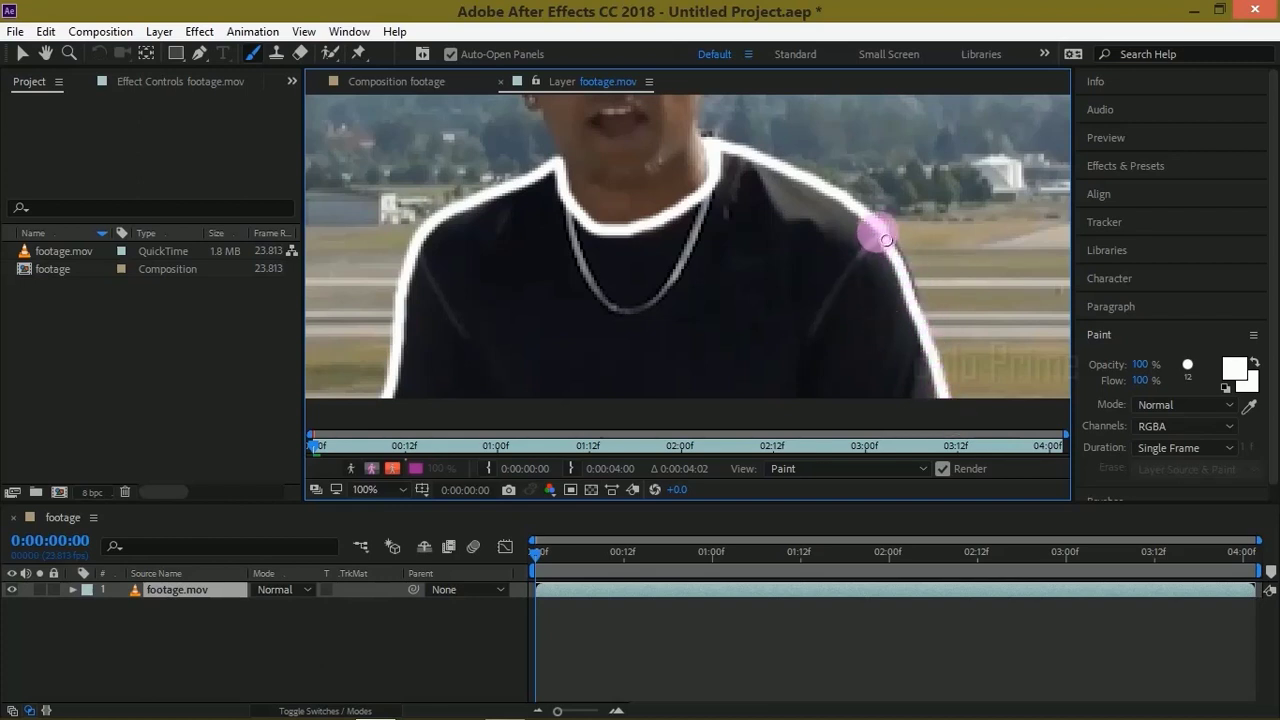
left_click_drag(852, 298, 818, 397)
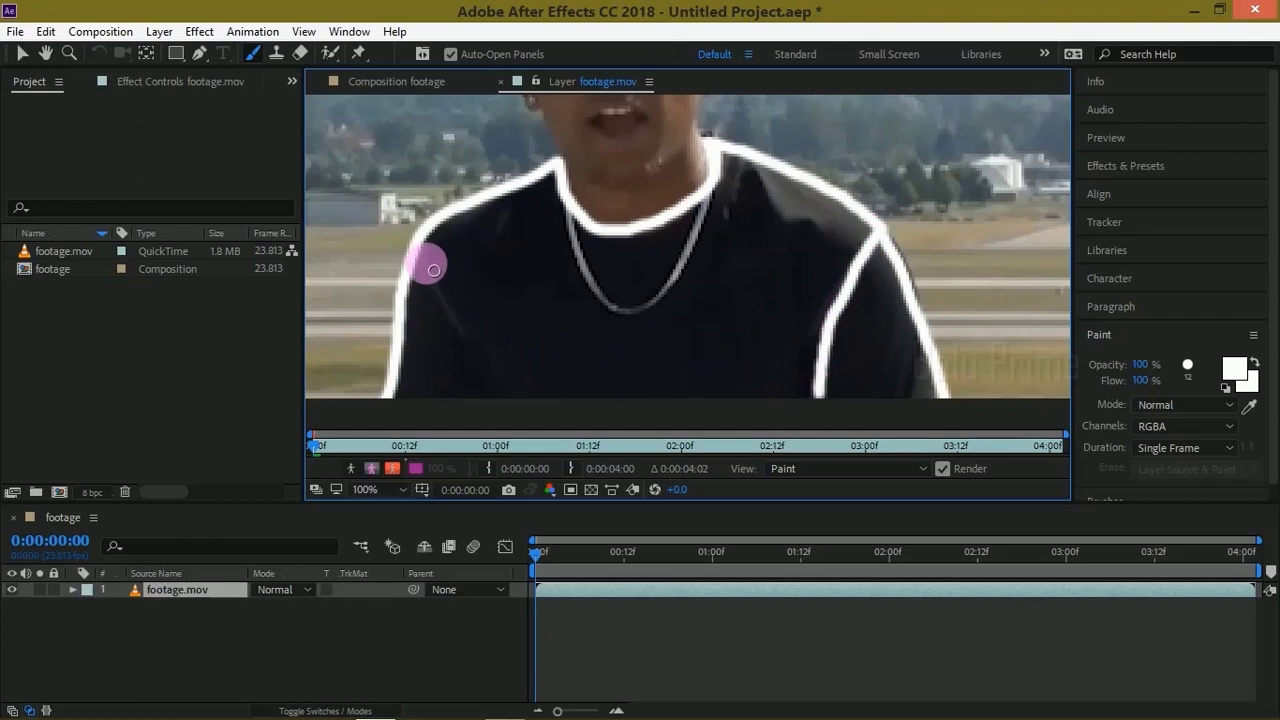
left_click_drag(449, 297, 506, 400)
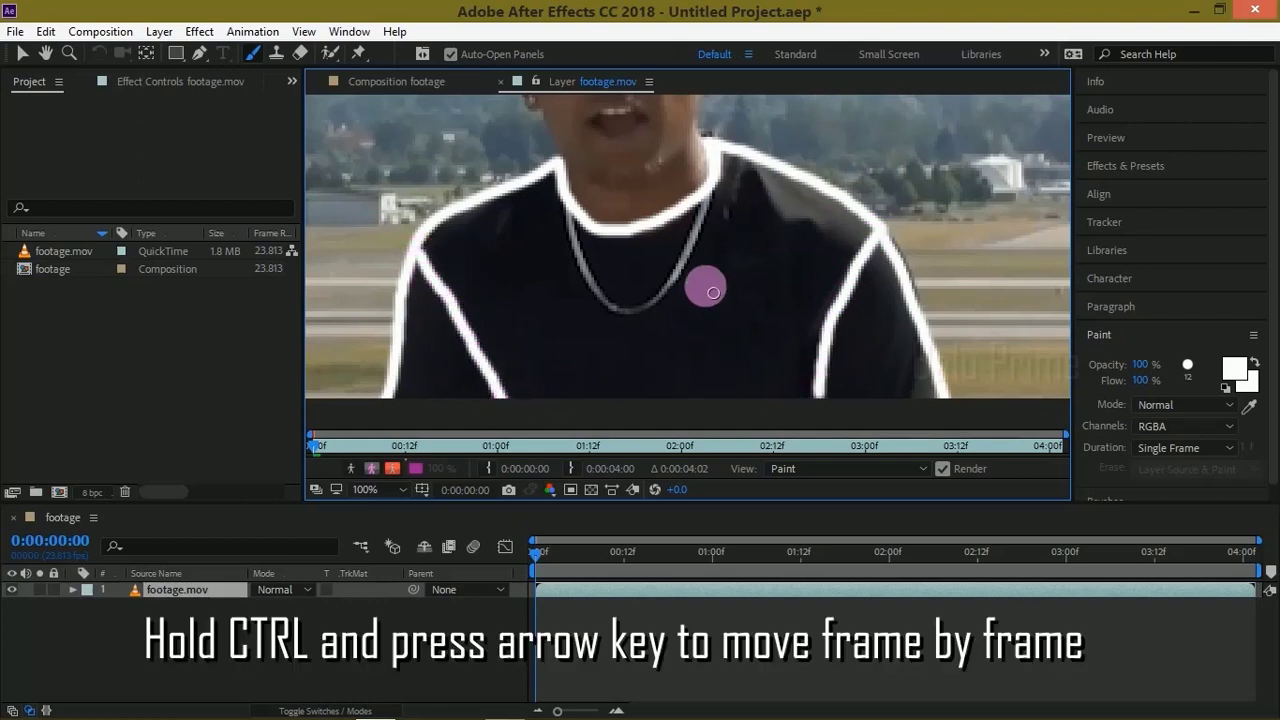
Step: Paint white shoulder outlines on the next several frames, advancing one frame each time
key("ctrl+Right")
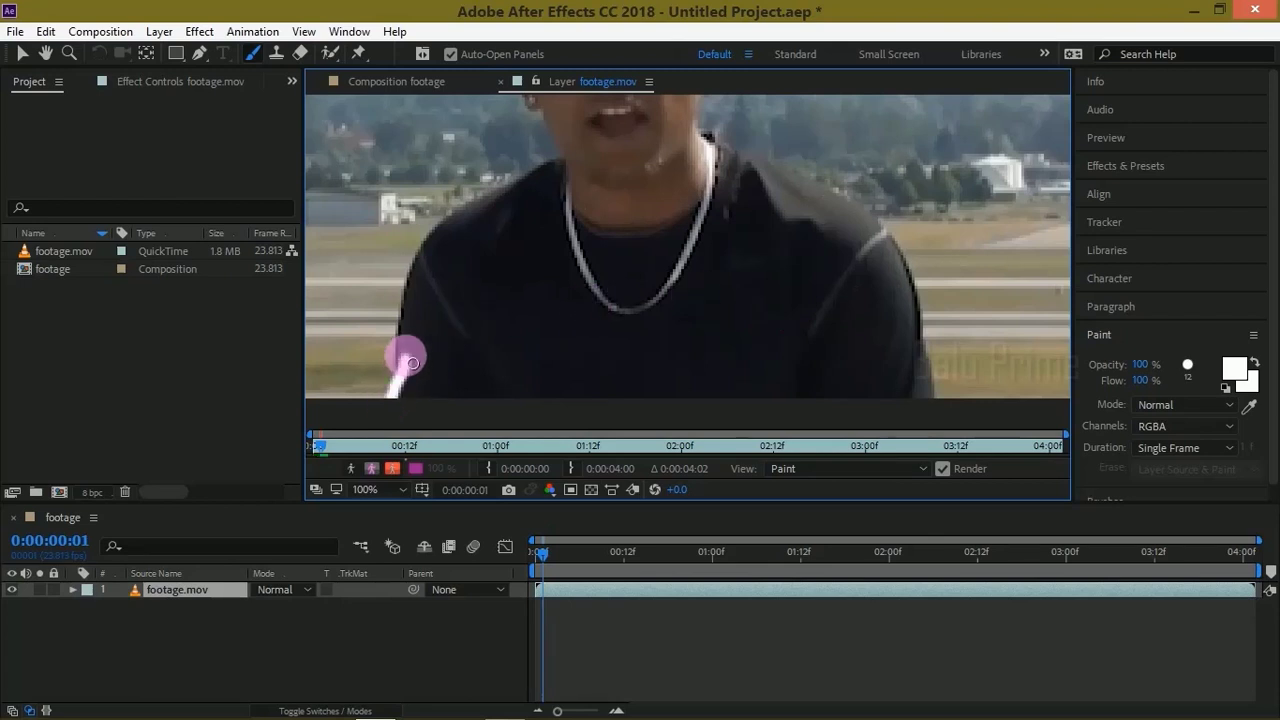
mouse_move(411, 363)
left_mouse_down()
mouse_move(400, 329)
mouse_move(814, 334)
left_mouse_up()
key("Page_Down")
key("Page_Down")
key("Page_Down")
mouse_move(386, 400)
left_mouse_down()
mouse_move(511, 430)
mouse_move(877, 234)
left_mouse_up()
left_click_drag(570, 200, 409, 297)
key("Page_Down")
mouse_move(410, 398)
left_mouse_down()
mouse_move(634, 220)
mouse_move(587, 172)
mouse_move(449, 251)
left_mouse_up()
key("Page_Down")
key("Page_Down")
key("Page_Down")
key("Page_Down")
mouse_move(400, 398)
left_mouse_down()
mouse_move(903, 234)
mouse_move(955, 415)
left_mouse_up()
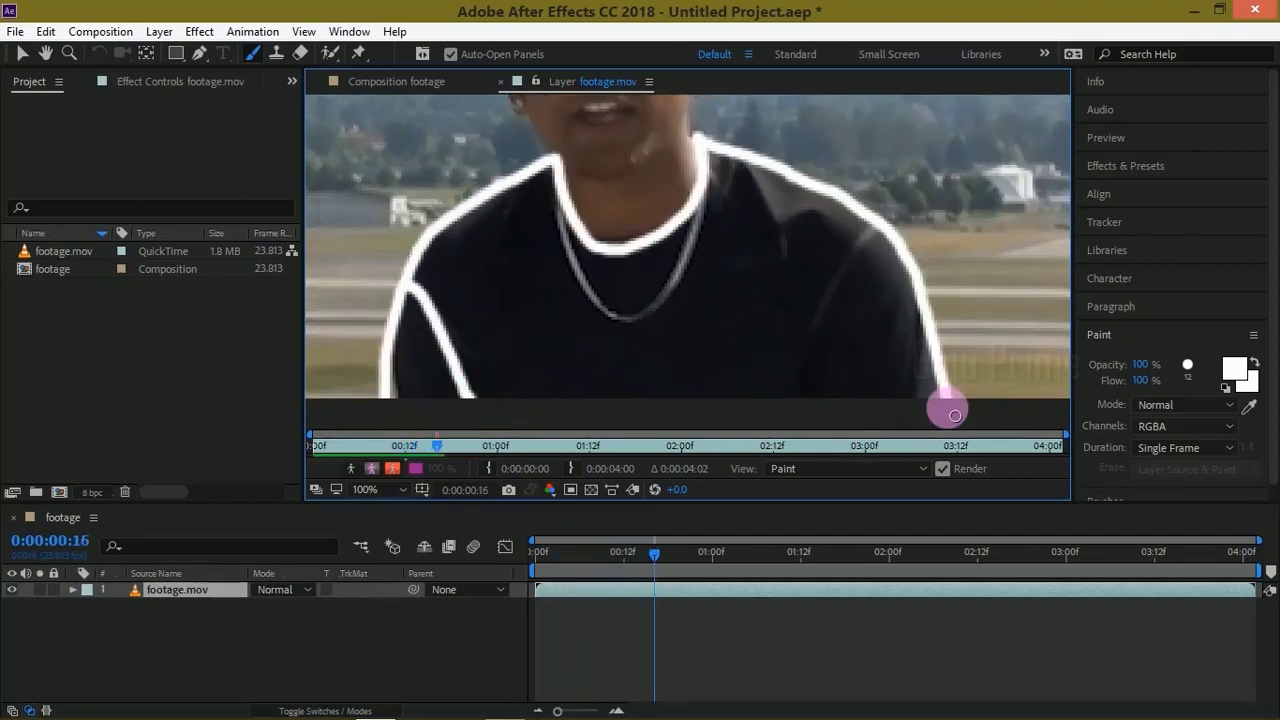
key("Page_Down")
mouse_move(340, 390)
left_mouse_down()
mouse_move(569, 206)
mouse_move(531, 183)
left_mouse_up()
Step: Continue tracing the neckline and shoulders in white on each following frame
key("Page_Down")
key("Page_Down")
key("Page_Down")
left_click_drag(815, 383, 446, 270)
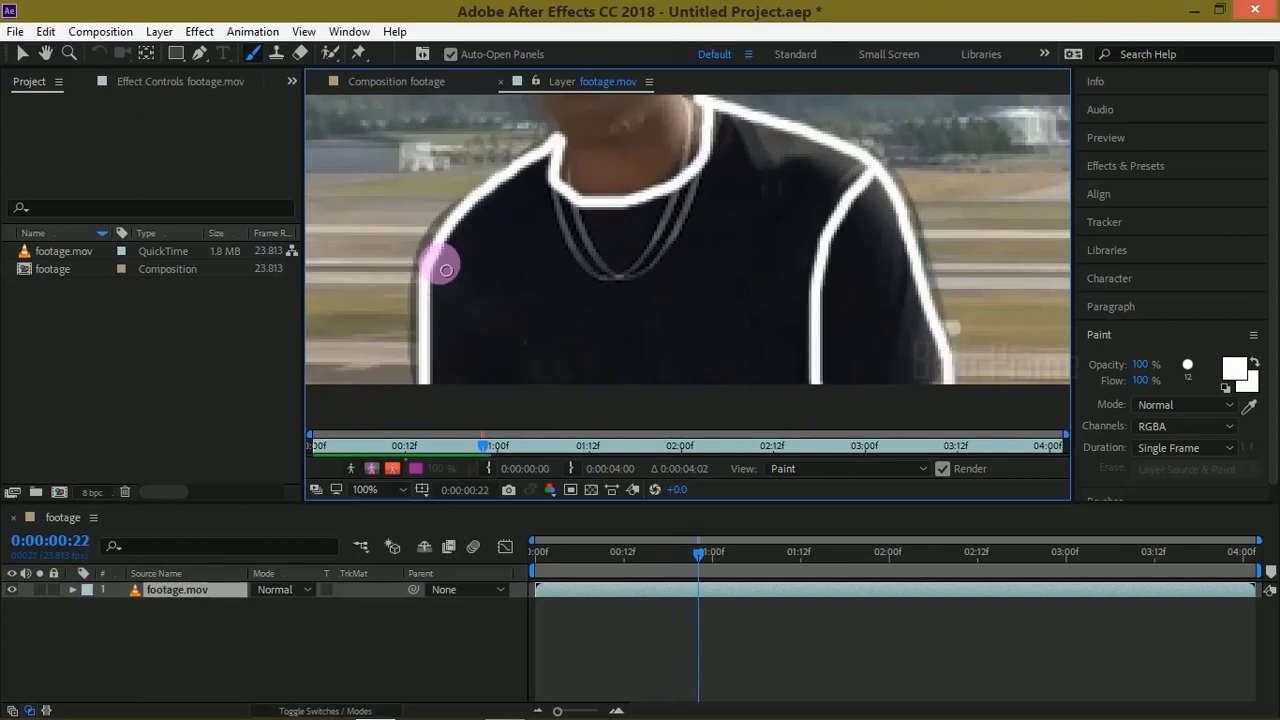
key("Page_Down")
key("Page_Down")
mouse_move(430, 398)
left_mouse_down()
mouse_move(686, 120)
mouse_move(883, 220)
mouse_move(686, 129)
mouse_move(823, 389)
left_mouse_up()
key("Page_Down")
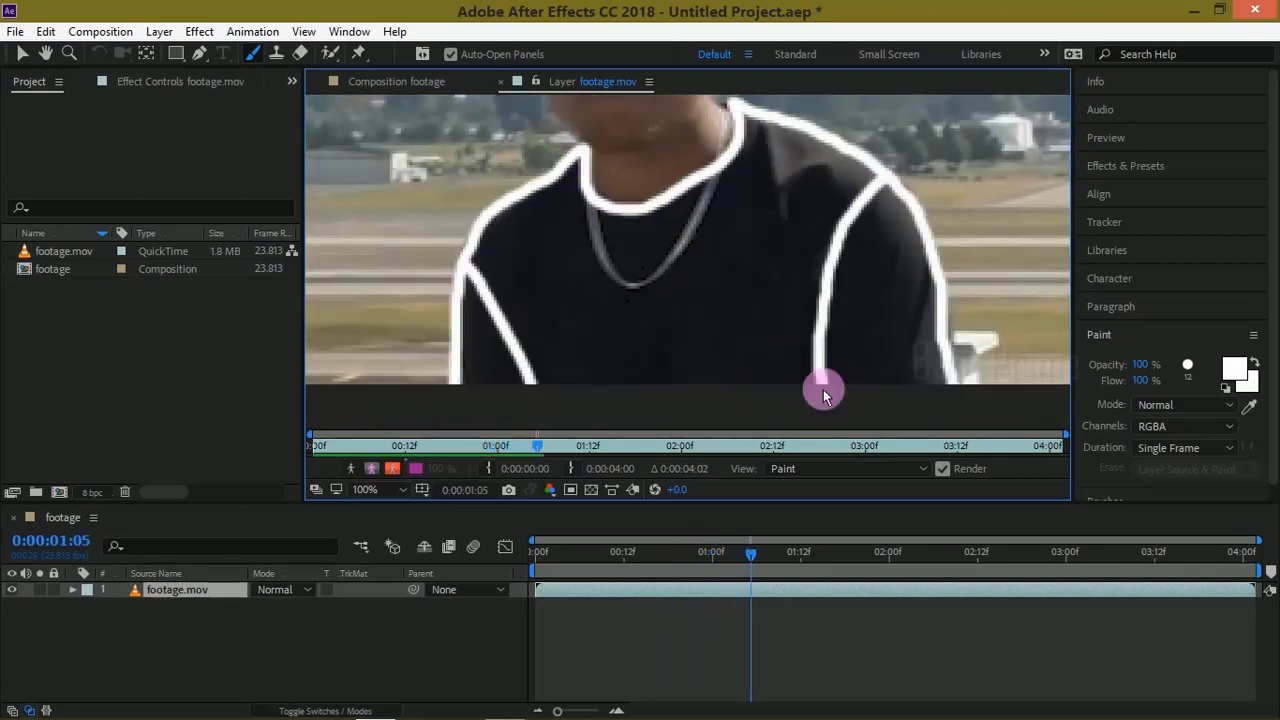
key("Page_Down")
mouse_move(486, 371)
left_mouse_down()
mouse_move(891, 163)
mouse_move(686, 206)
left_mouse_up()
key("Page_Down")
key("Page_Down")
key("Page_Down")
left_click_drag(365, 400, 761, 270)
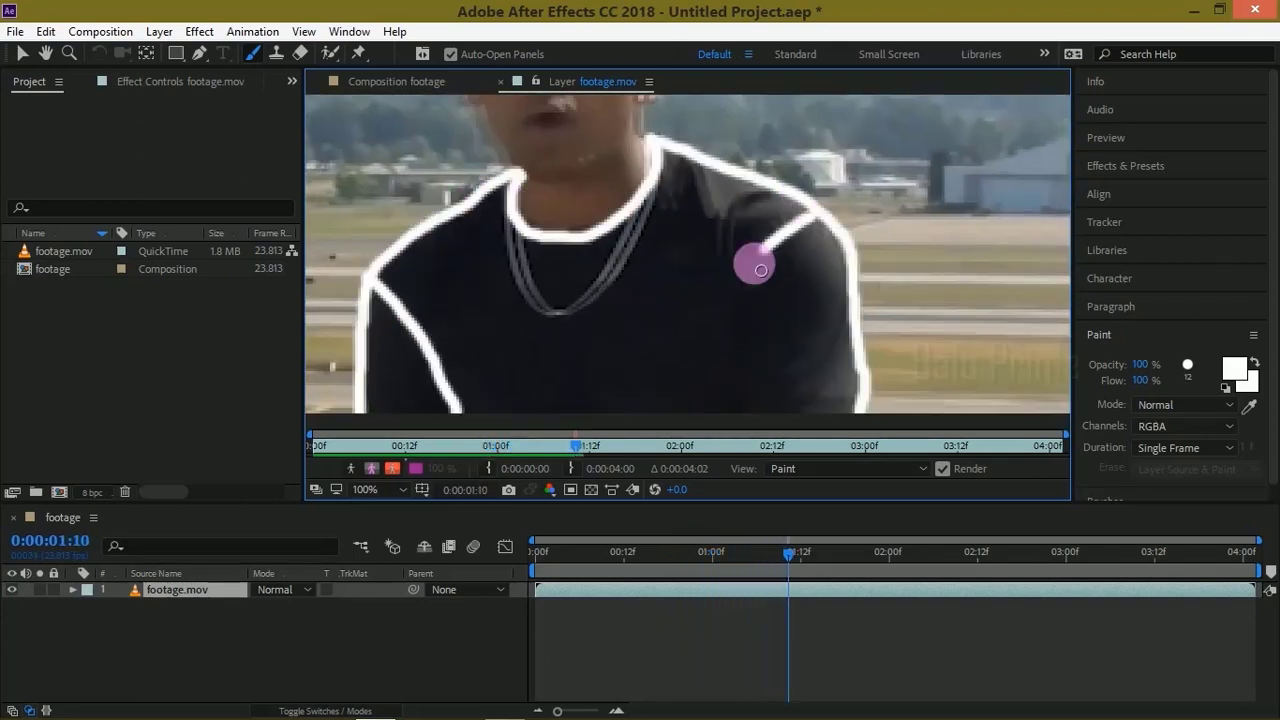
Step: Trace the left shoulder and outline on the final frames to about two seconds
key("Page_Down")
key("Page_Down")
left_click_drag(330, 390, 414, 271)
key("Page_Down")
key("Page_Down")
key("Page_Down")
key("Page_Down")
mouse_move(425, 410)
left_mouse_down()
mouse_move(451, 286)
mouse_move(650, 208)
mouse_move(640, 157)
mouse_move(877, 366)
left_mouse_up()
key("Page_Down")
key("Page_Down")
key("Page_Down")
key("Page_Down")
key("Page_Down")
left_click_drag(655, 110, 457, 325)
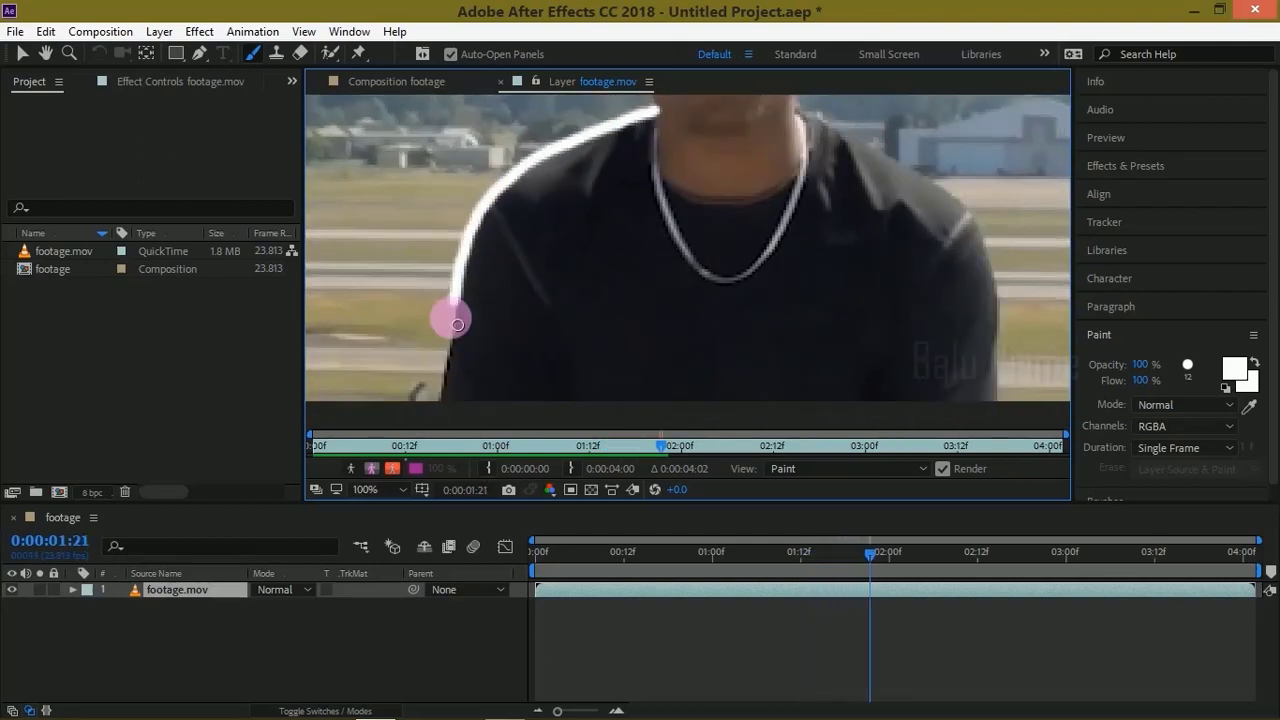
key("Page_Down")
left_click_drag(445, 395, 660, 110)
key("Page_Down")
key("Page_Down")
key("Page_Down")
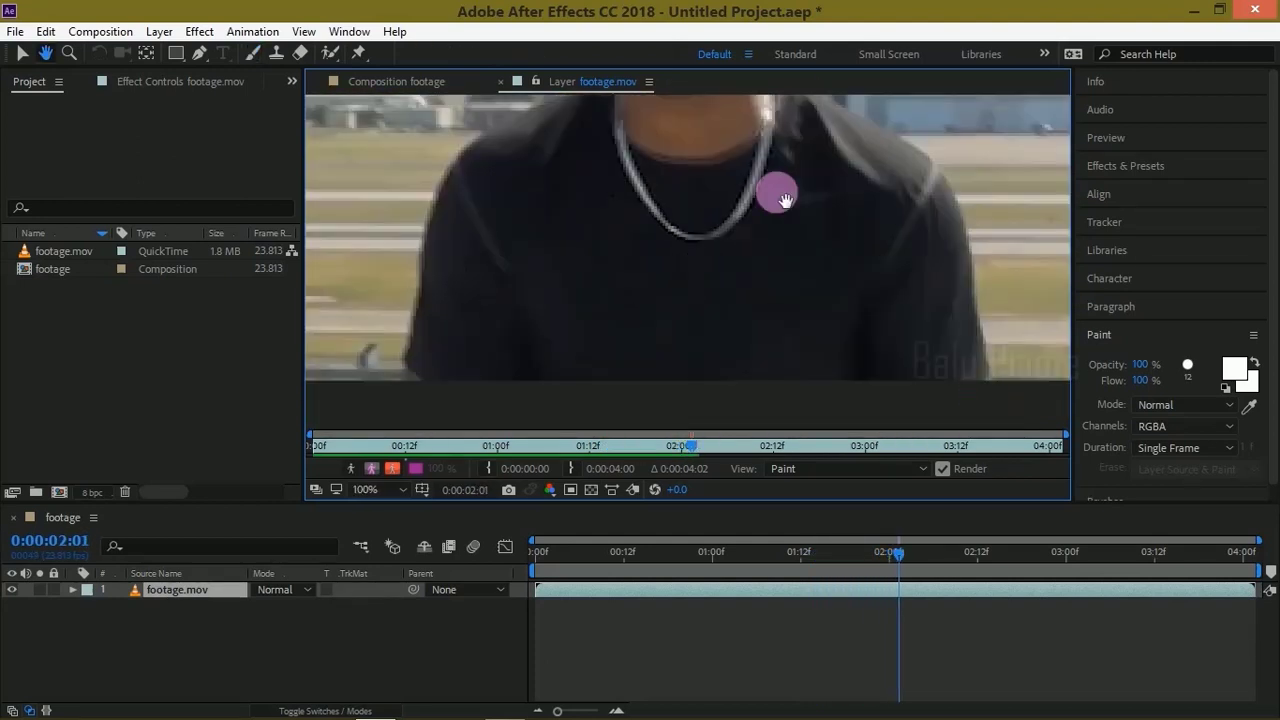
left_click_drag(371, 420, 886, 420)
key("Page_Down")
key("Page_Down")
left_click_drag(457, 420, 543, 137)
key("Page_Down")
left_click_drag(800, 366, 914, 302)
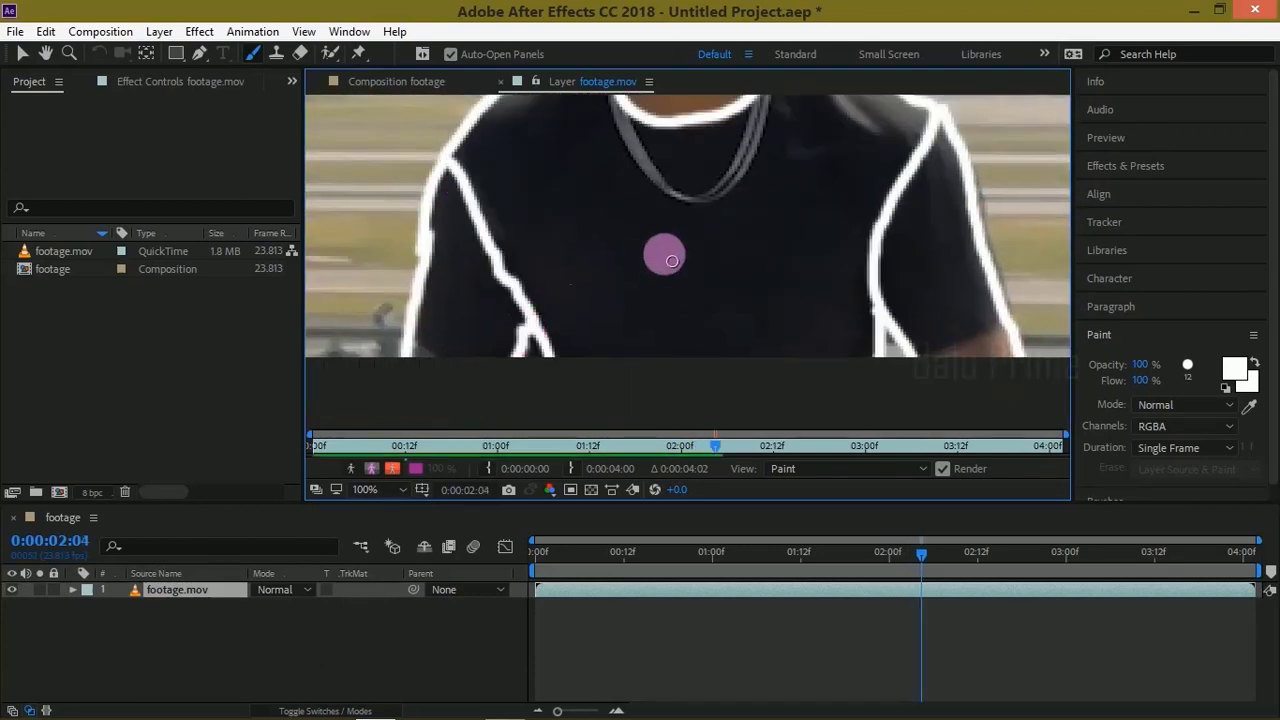
left_click_drag(663, 254, 640, 317)
key("Page_Down")
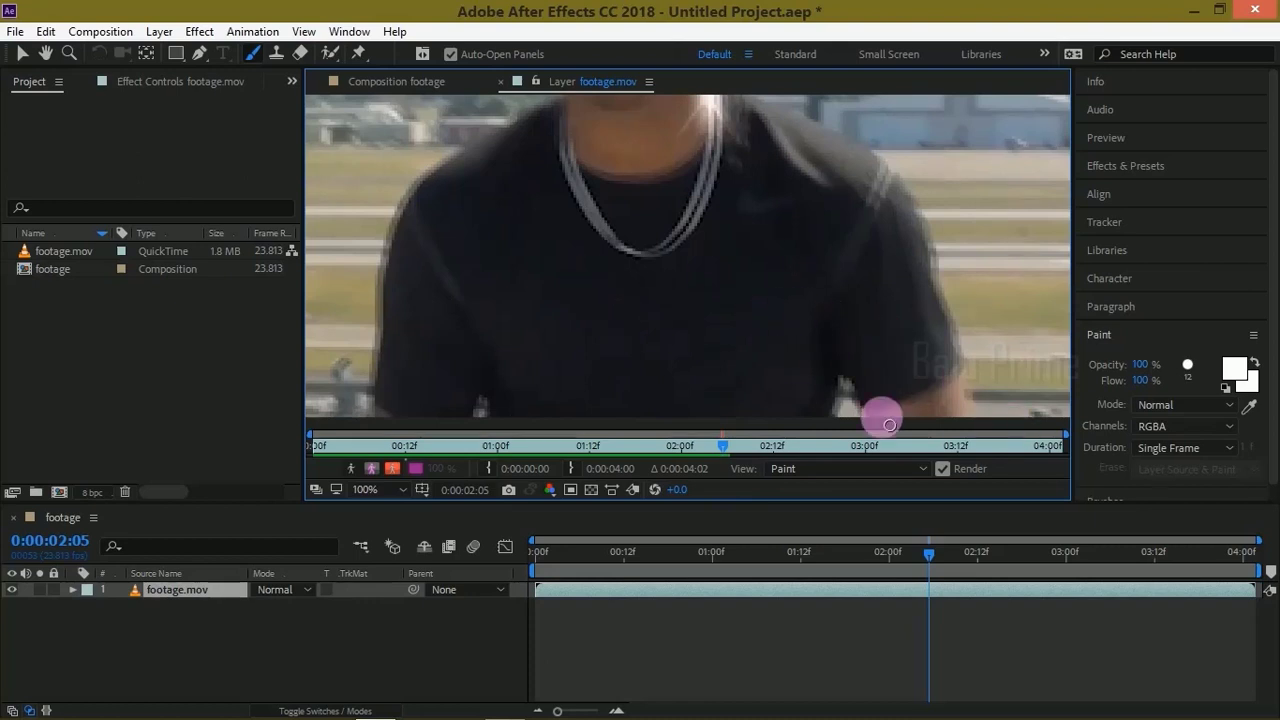
left_click_drag(925, 549, 502, 557)
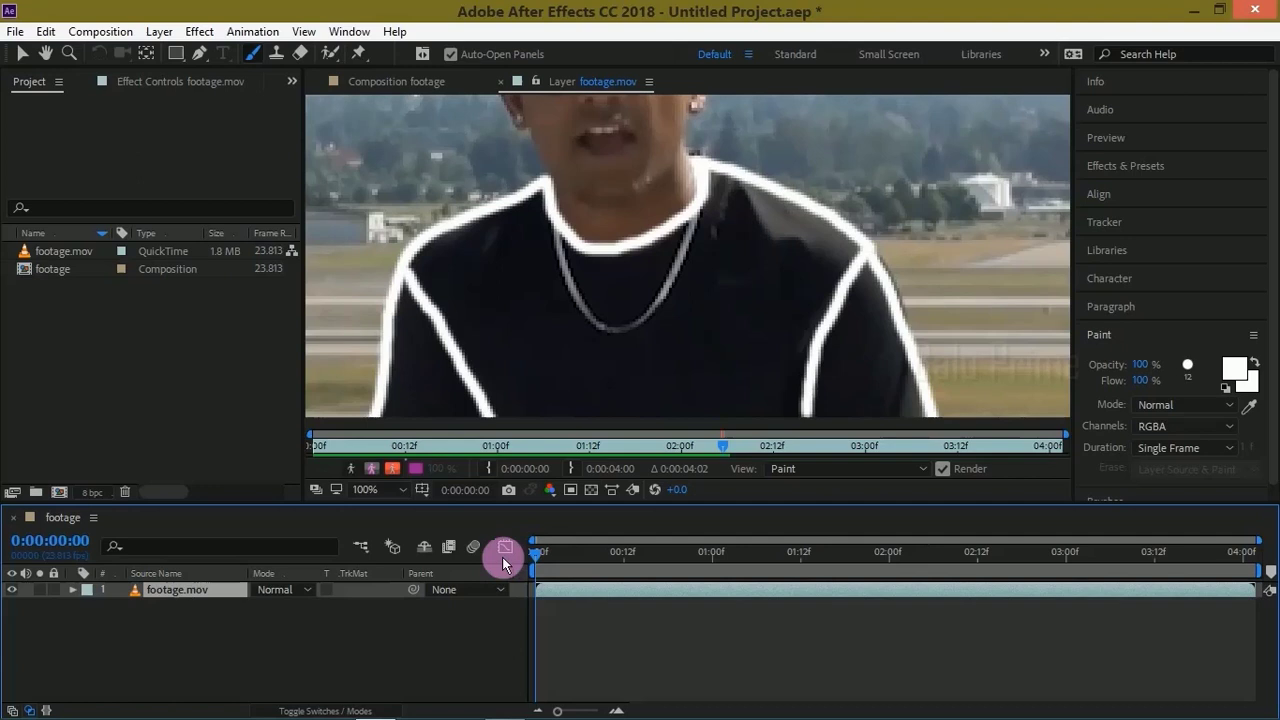
Step: Preview the white shirt outlines at 50% in the Composition panel, ending at frame 0 with Brush active
scroll(503, 171, "down", 2)
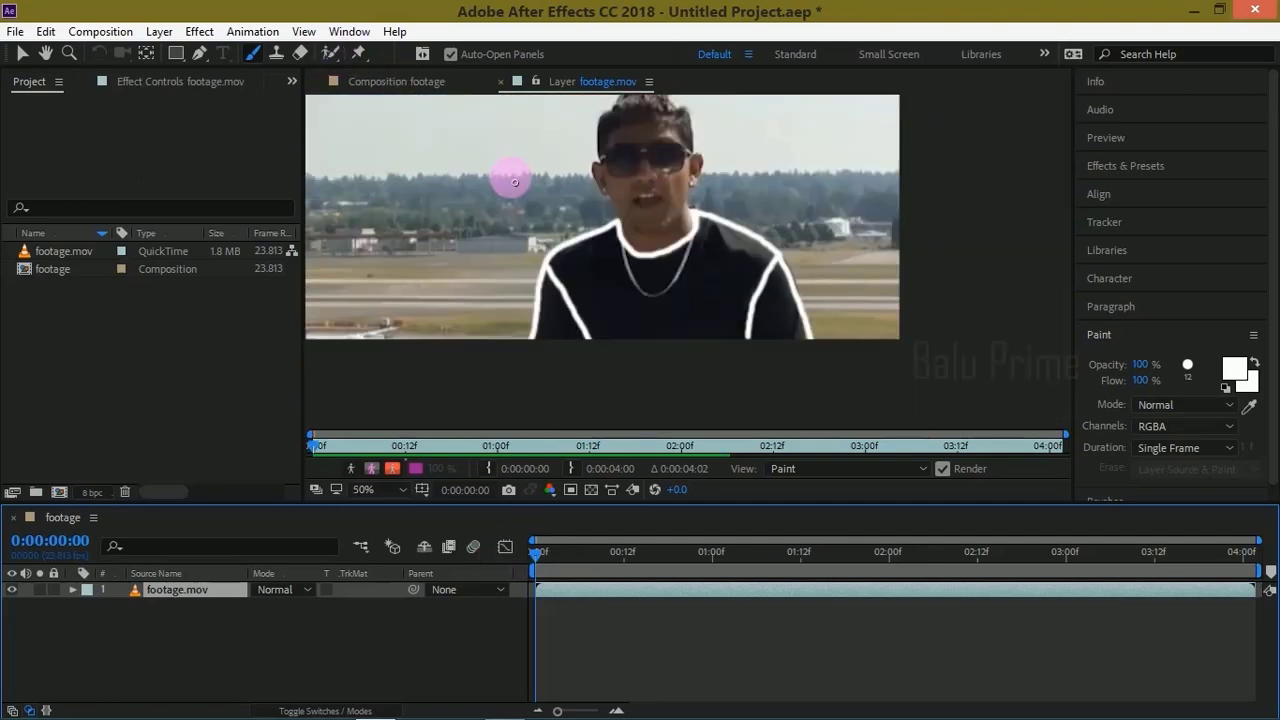
left_click(376, 81)
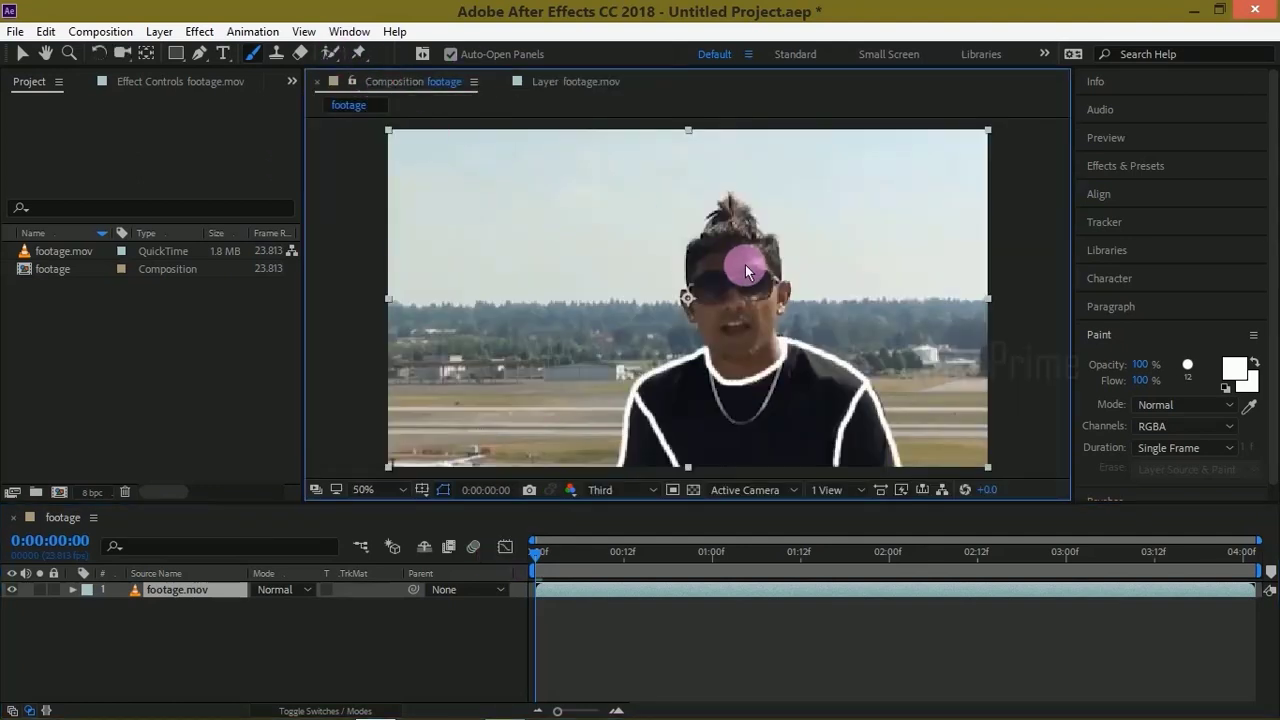
left_click_drag(756, 272, 708, 213)
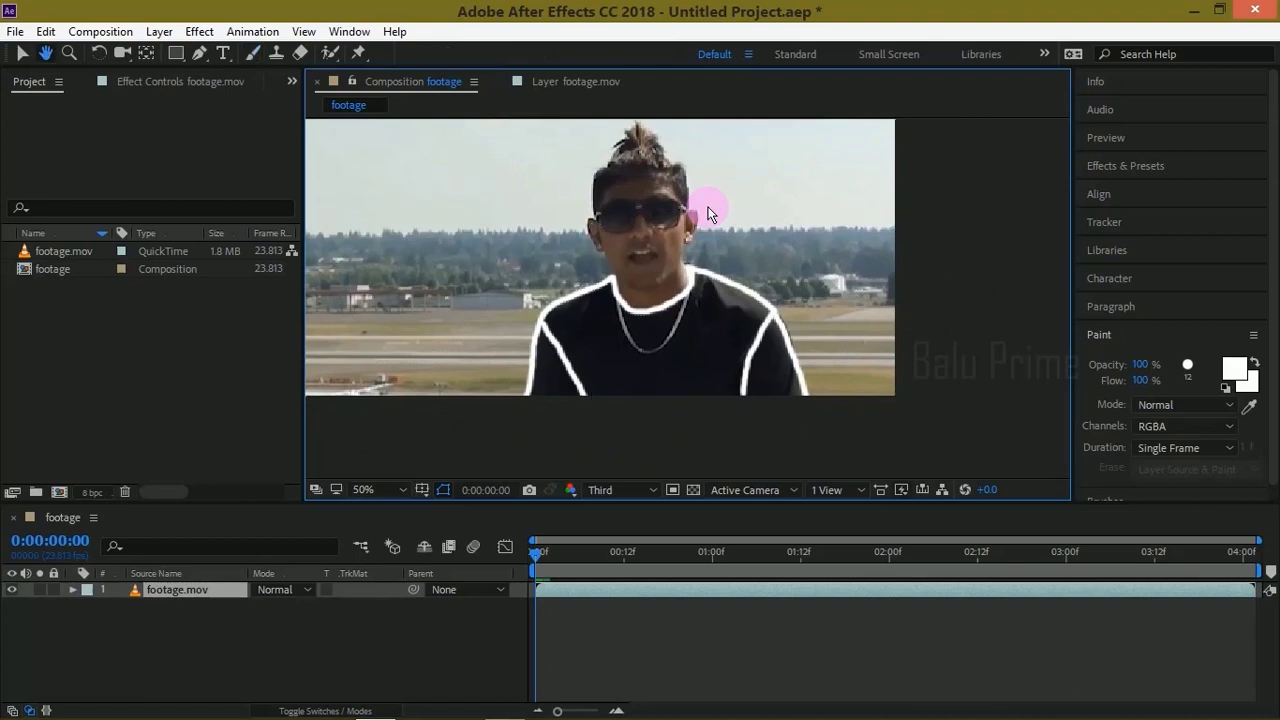
key("space")
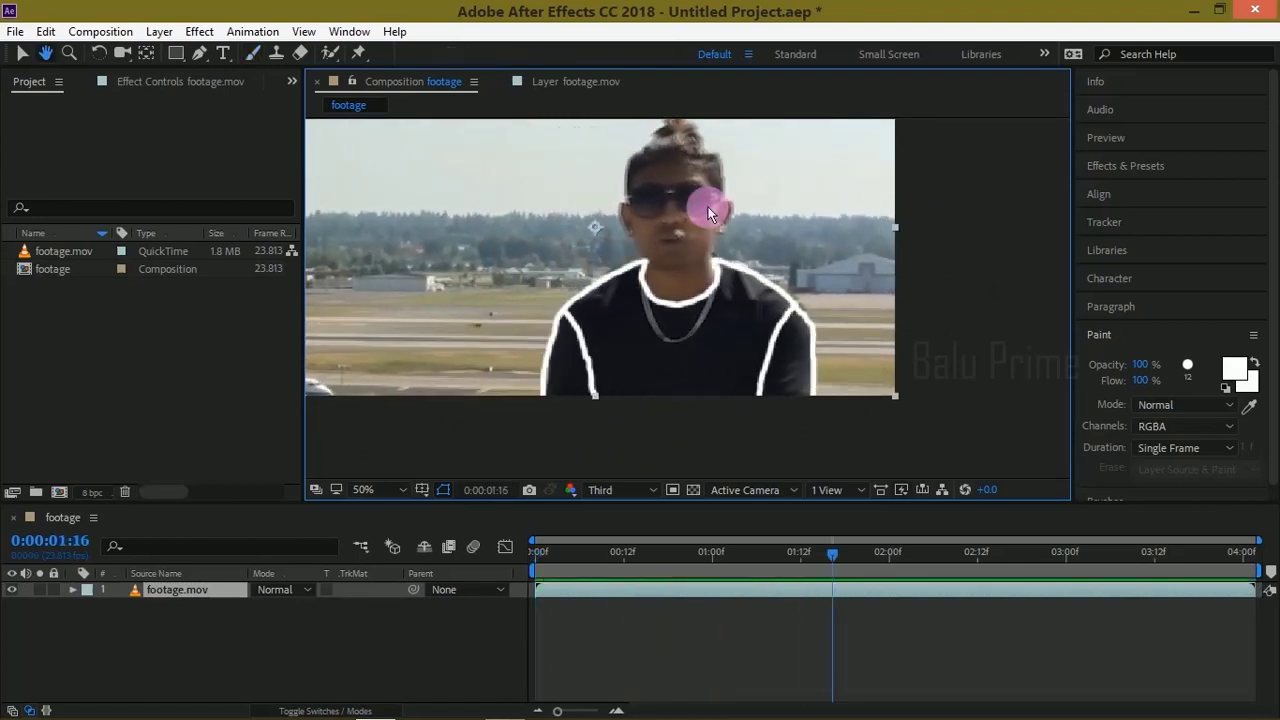
key("ctrl+b")
left_click_drag(838, 568, 548, 568)
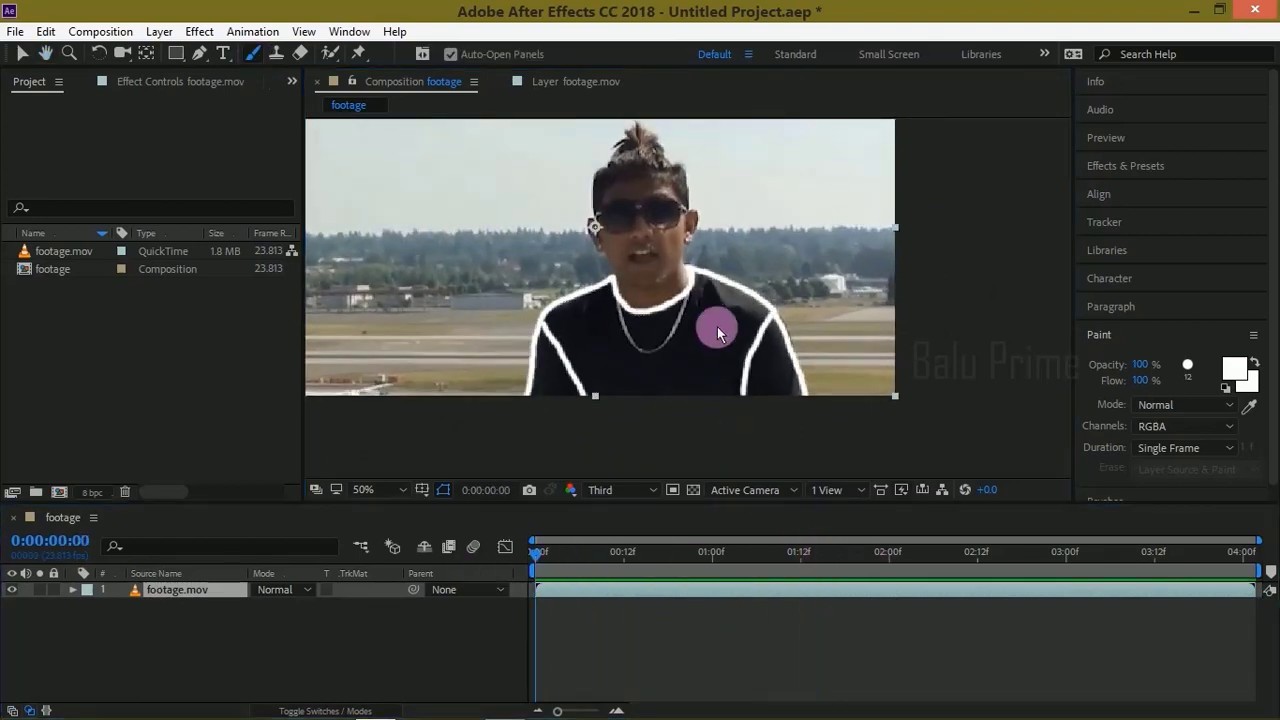
Step: Set the paint foreground colour to bright green
left_click(1238, 374)
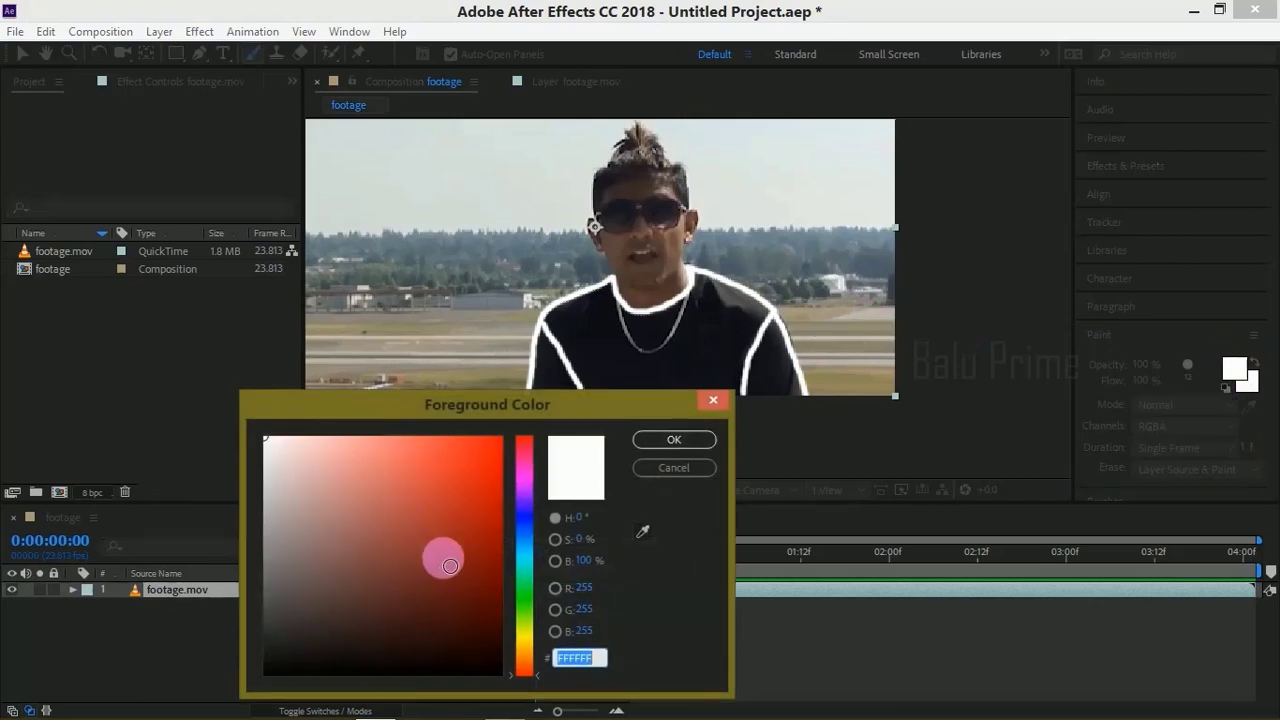
left_click(525, 598)
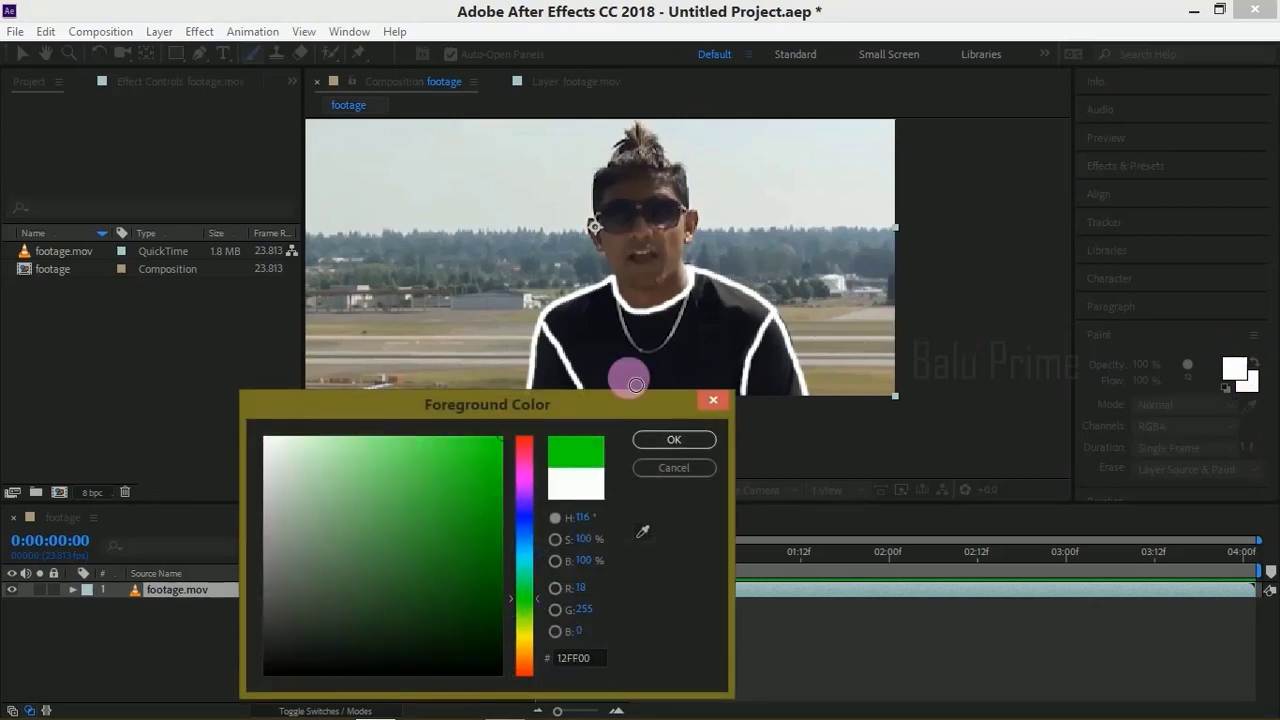
left_click(710, 445)
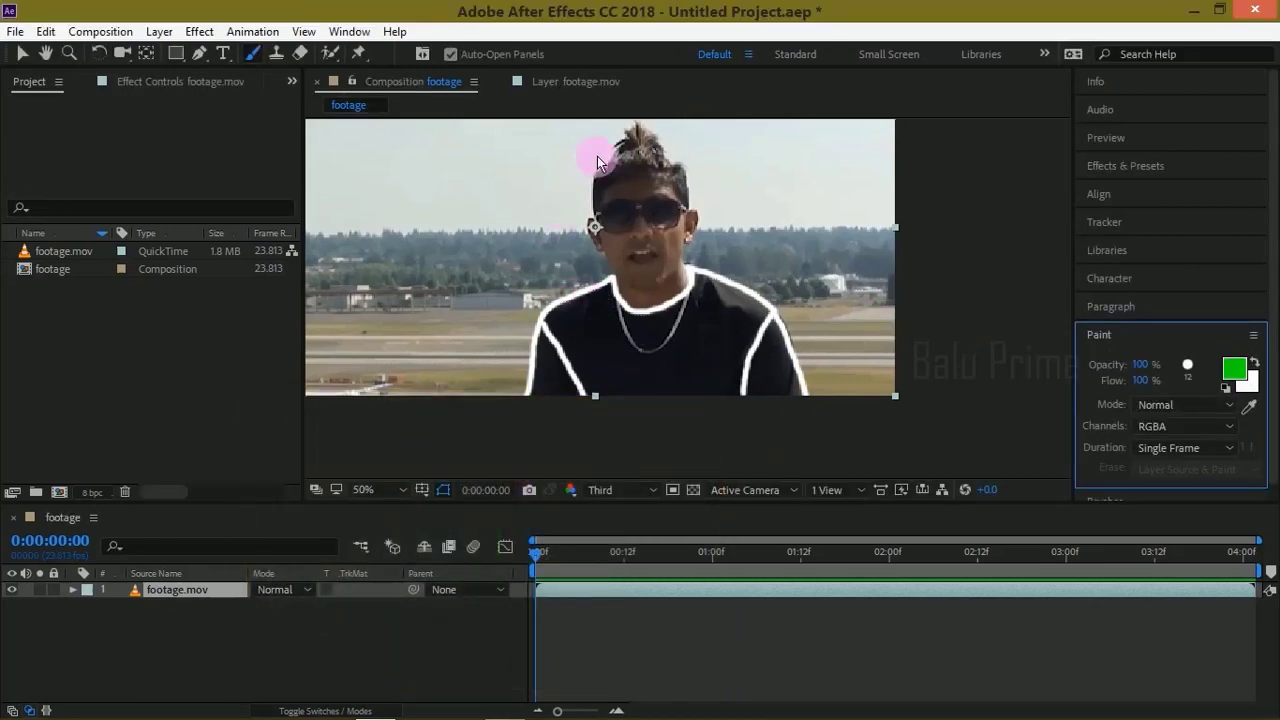
Step: Open the layer zoomed to 200% and scribble green zigzags over both sunglasses lenses
scroll(622, 163, "up", 2)
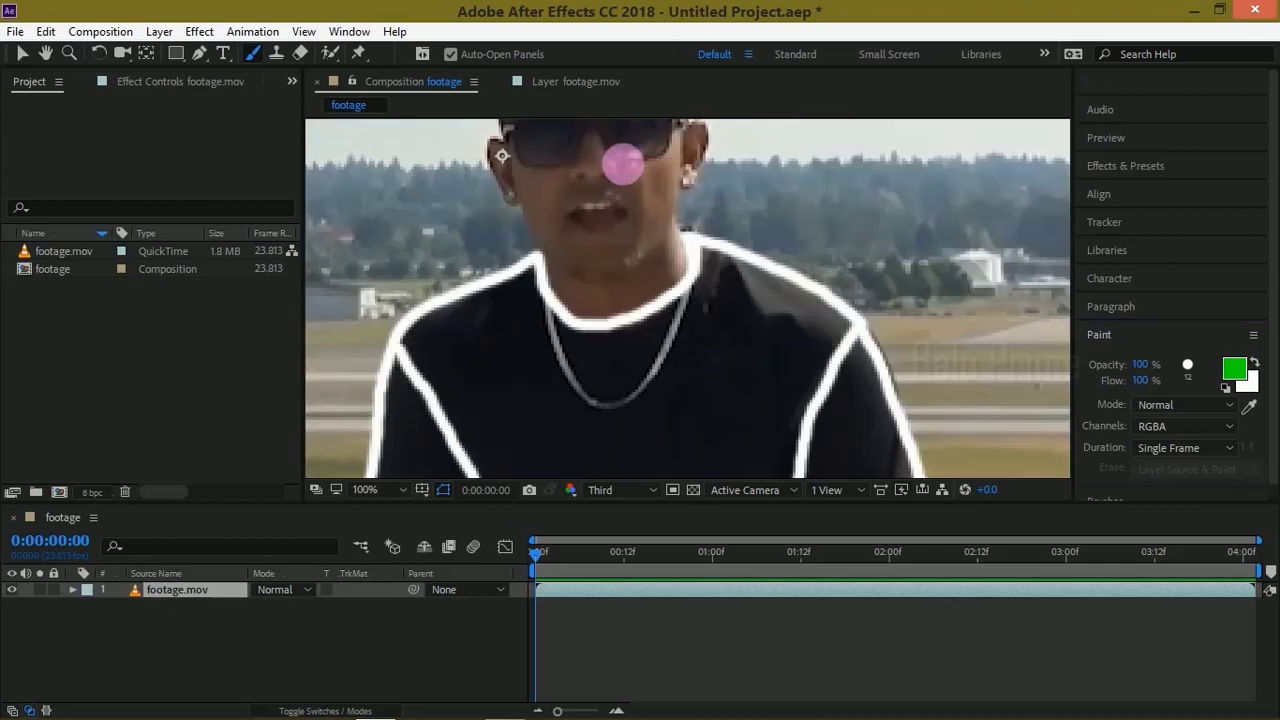
left_click_drag(622, 163, 644, 247)
double_click(644, 247)
scroll(657, 229, "up", 1)
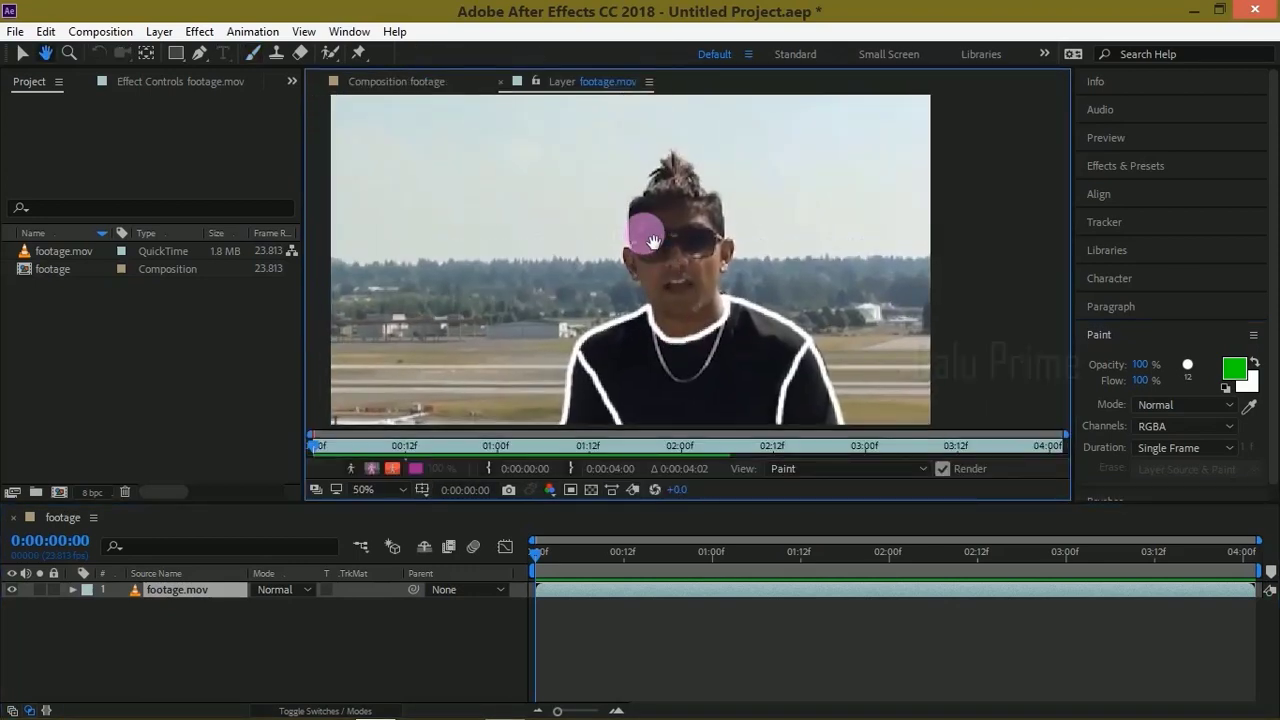
scroll(651, 214, "up", 1)
scroll(665, 231, "up", 1)
key("ctrl+b")
left_click_drag(537, 262, 766, 171)
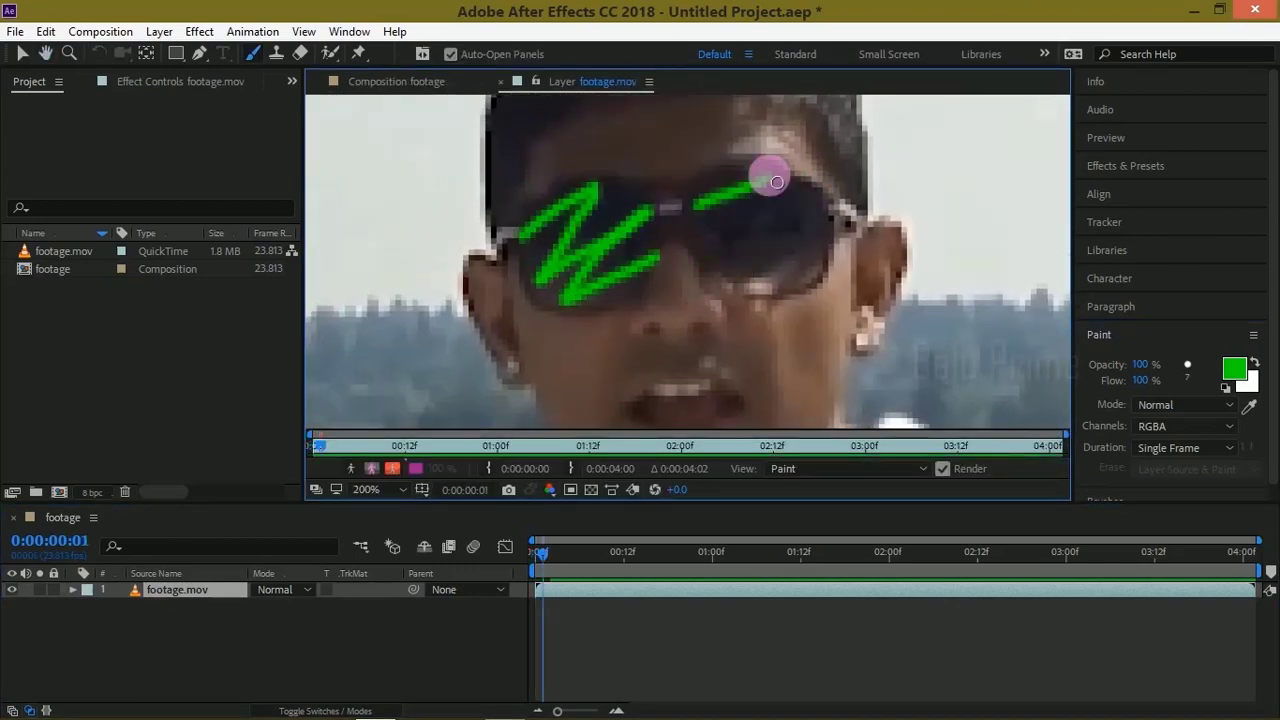
mouse_move(700, 200)
left_mouse_down()
mouse_move(777, 271)
mouse_move(752, 243)
left_mouse_up()
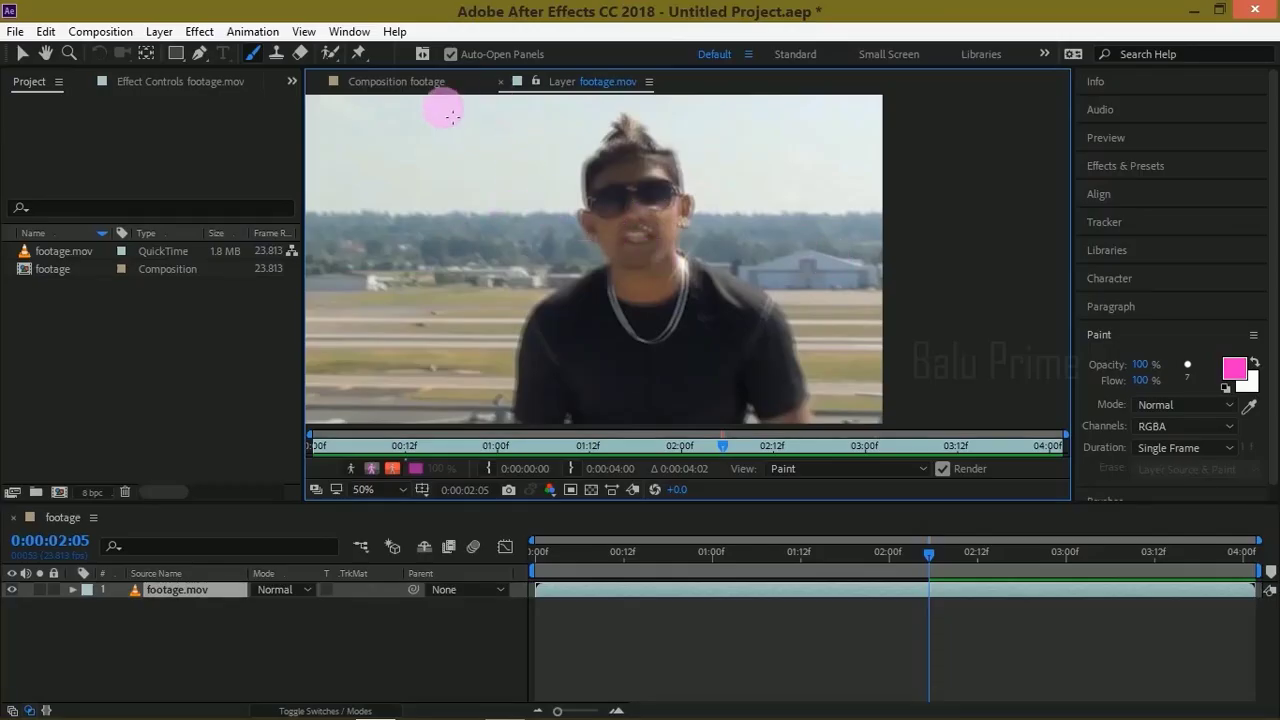
Step: Preview the full composition from the first frame to check the sunglasses scribbles
left_click(379, 84)
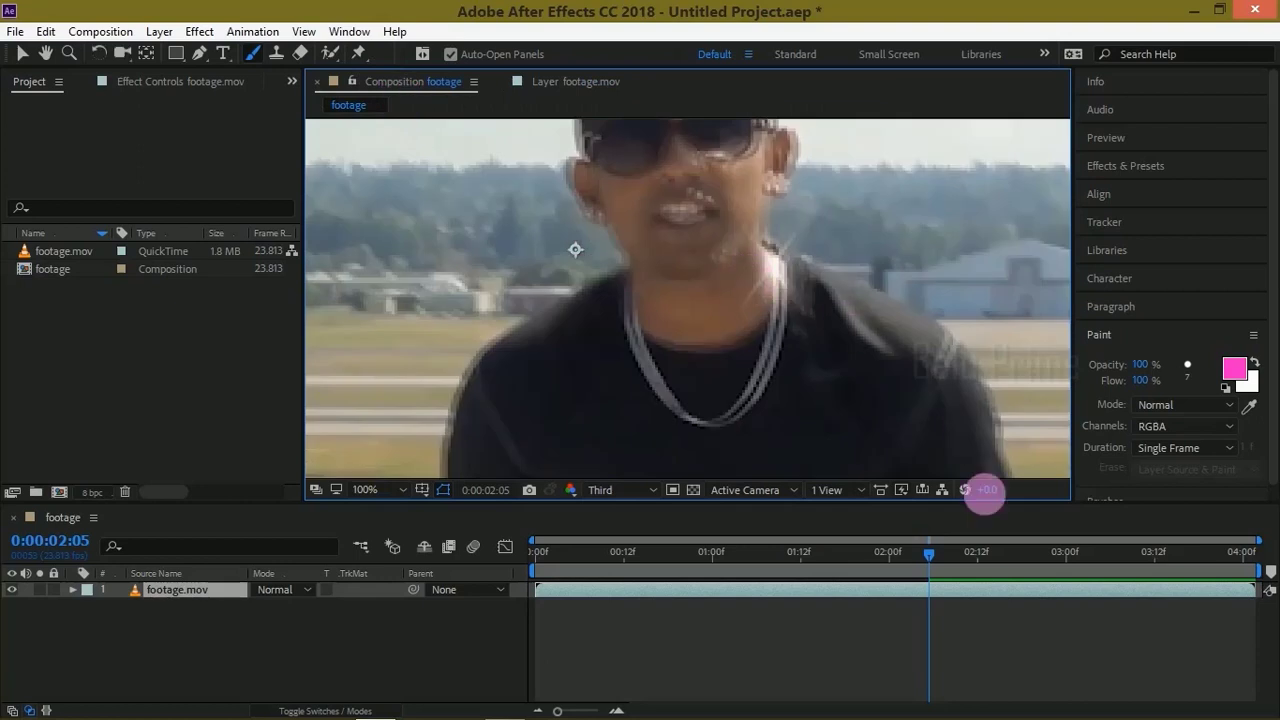
key("Home")
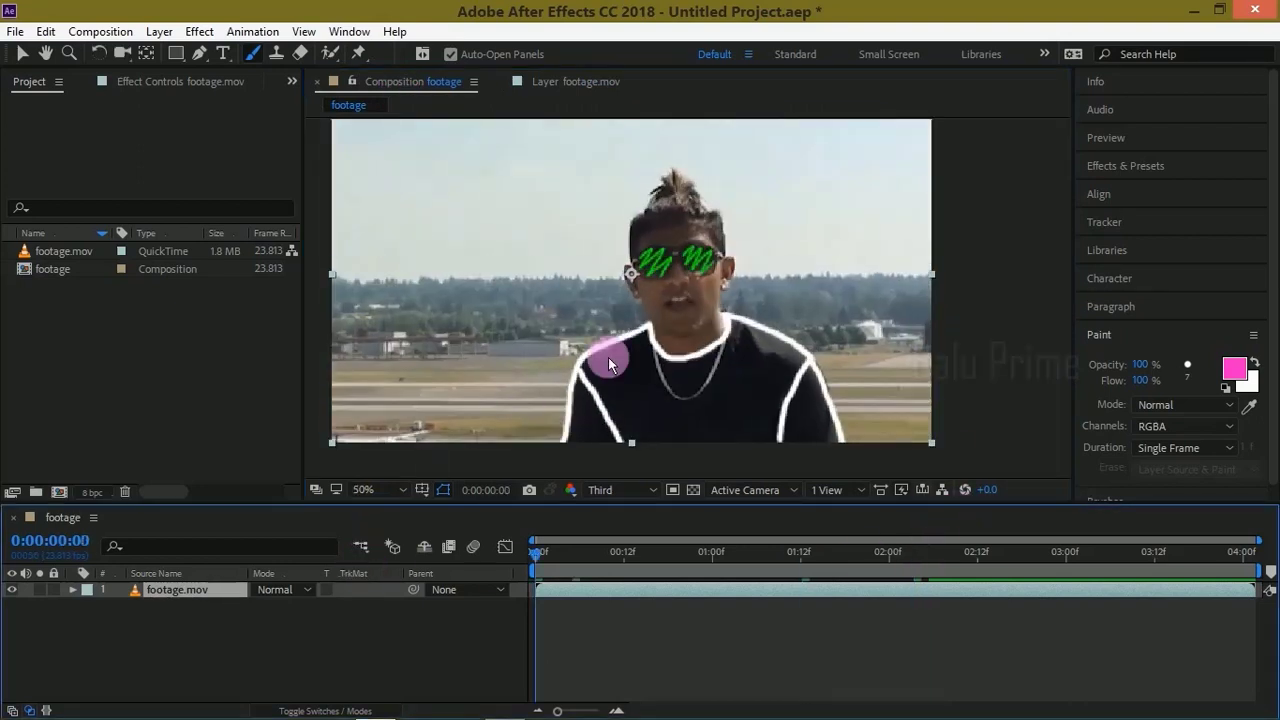
key("space")
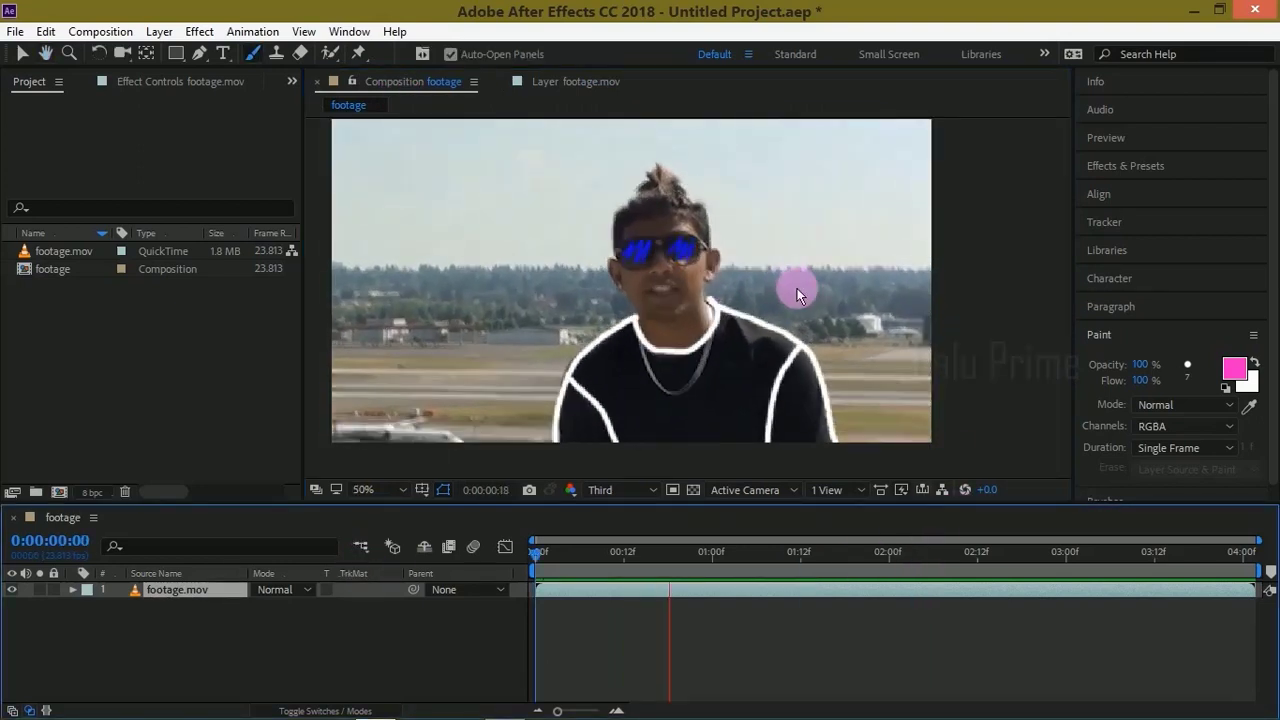